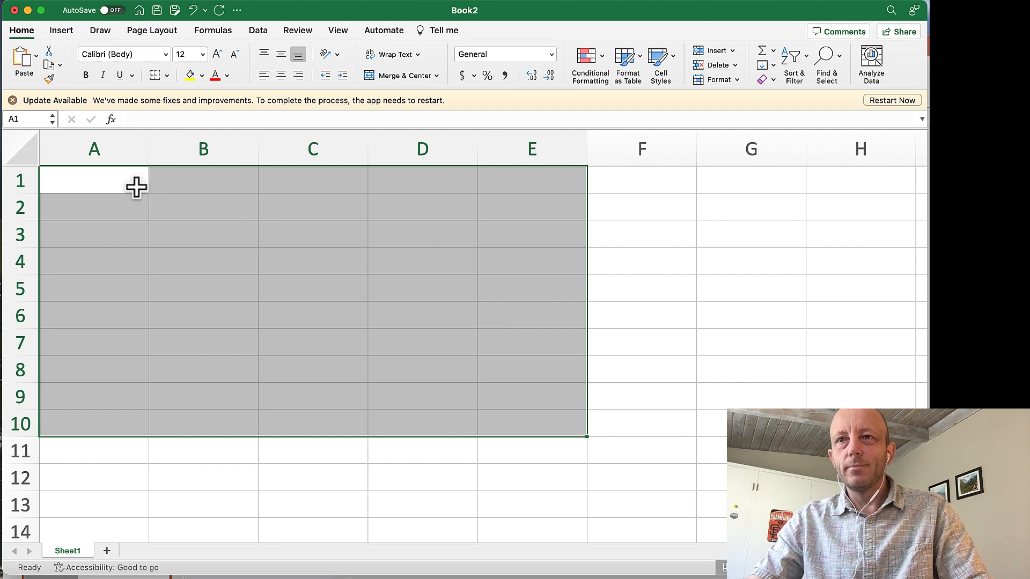
Enter the column heading "Temperature" in cell A1.
click(134, 186)
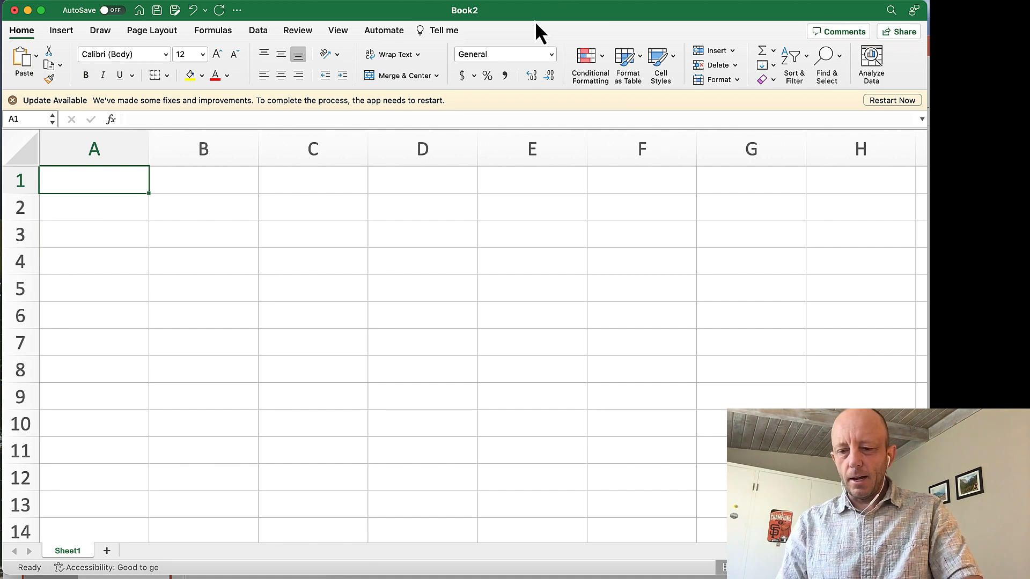
text(Temop)
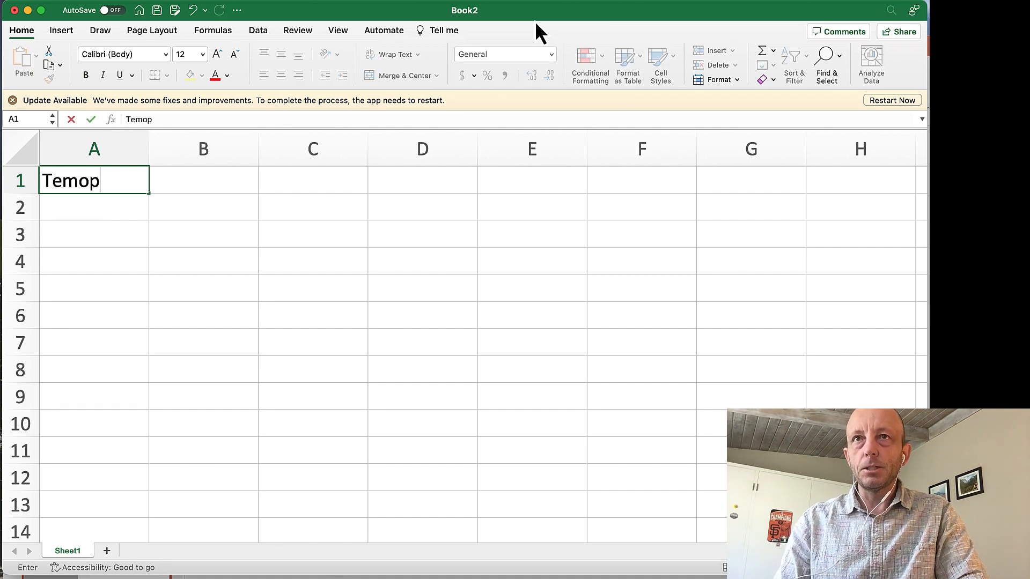
key(BackSpace)
key(BackSpace)
text(pe)
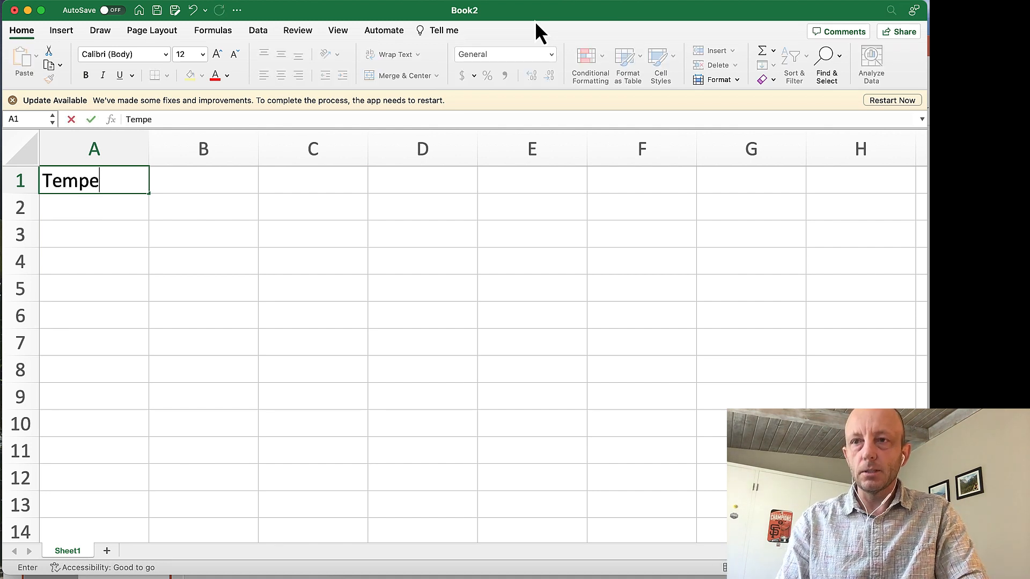
text(ratue\)
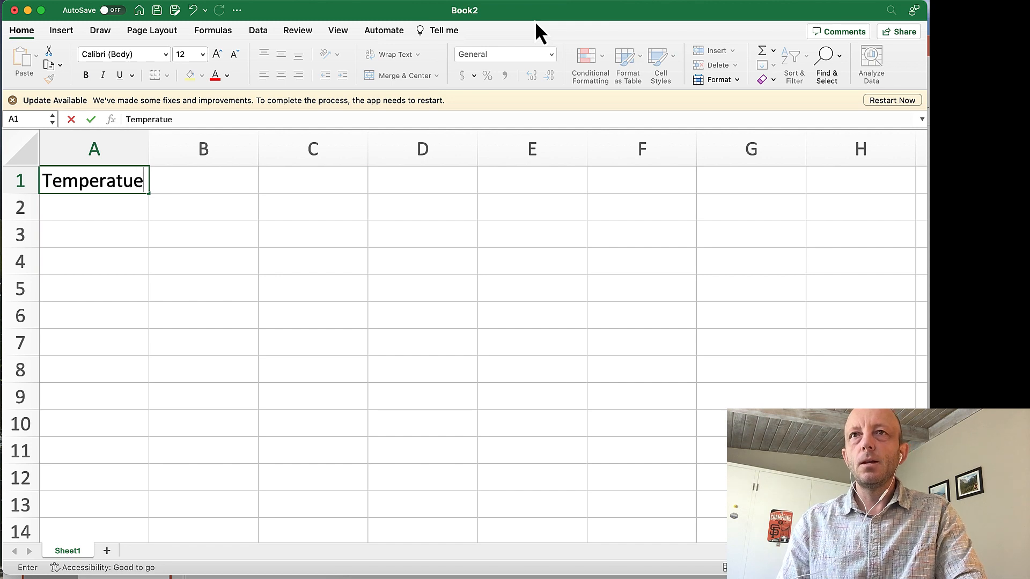
key(BackSpace)
key(BackSpace)
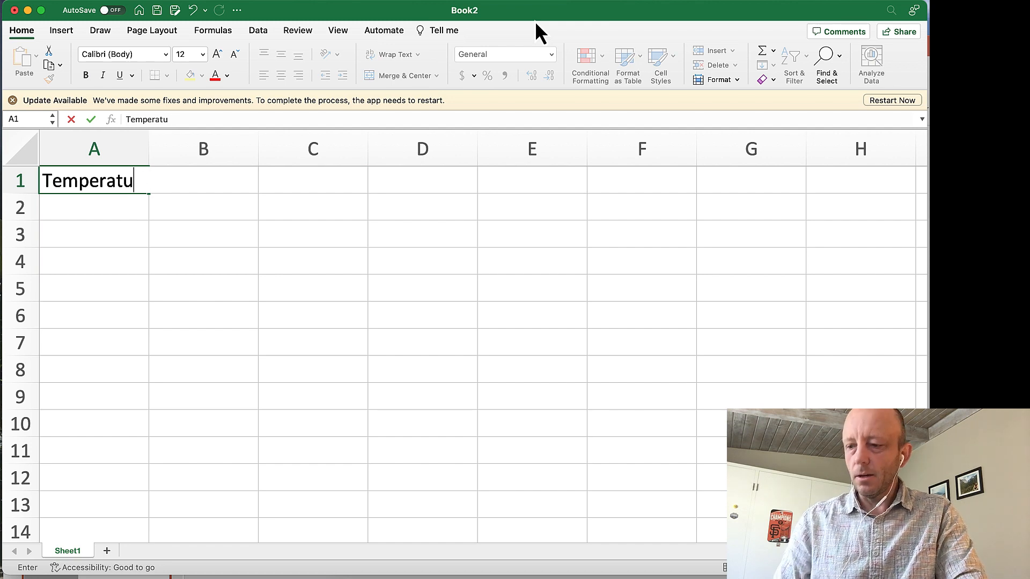
text(re)
key(Return)
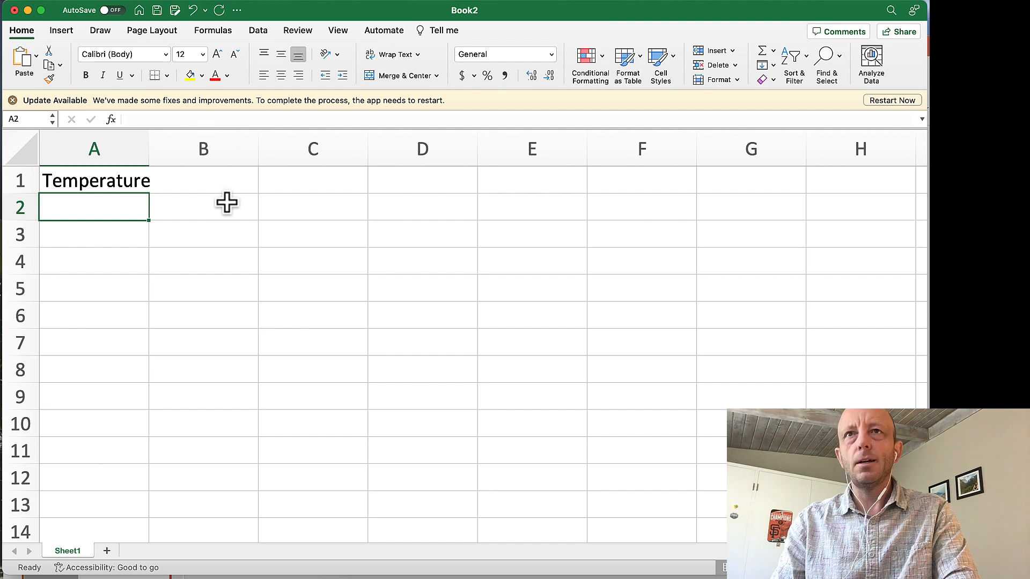
Fill cells A2 to A7 with the temperatures 58, 103, 75, 75, 59 and 112.
text(58)
key(Return)
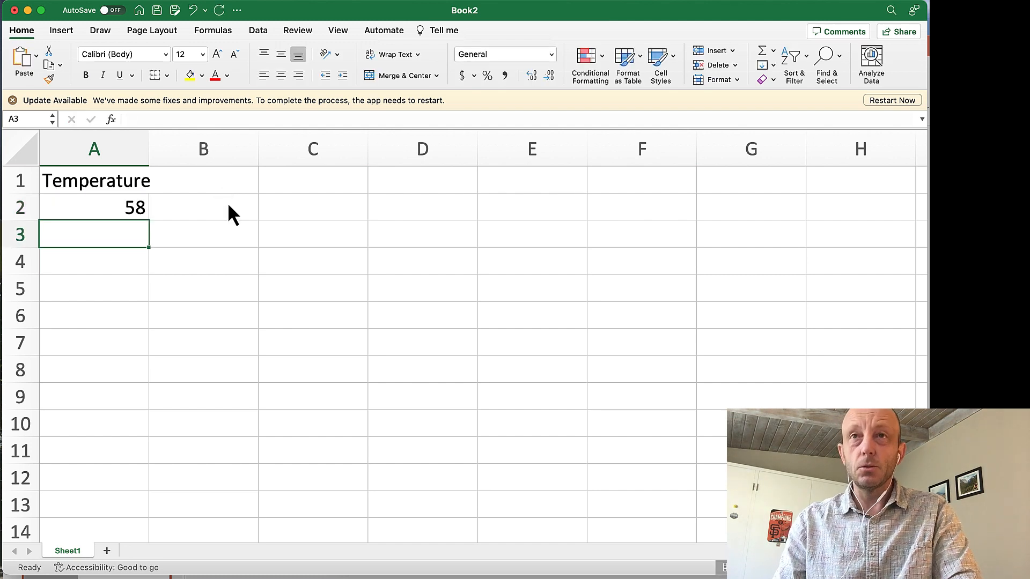
text(103)
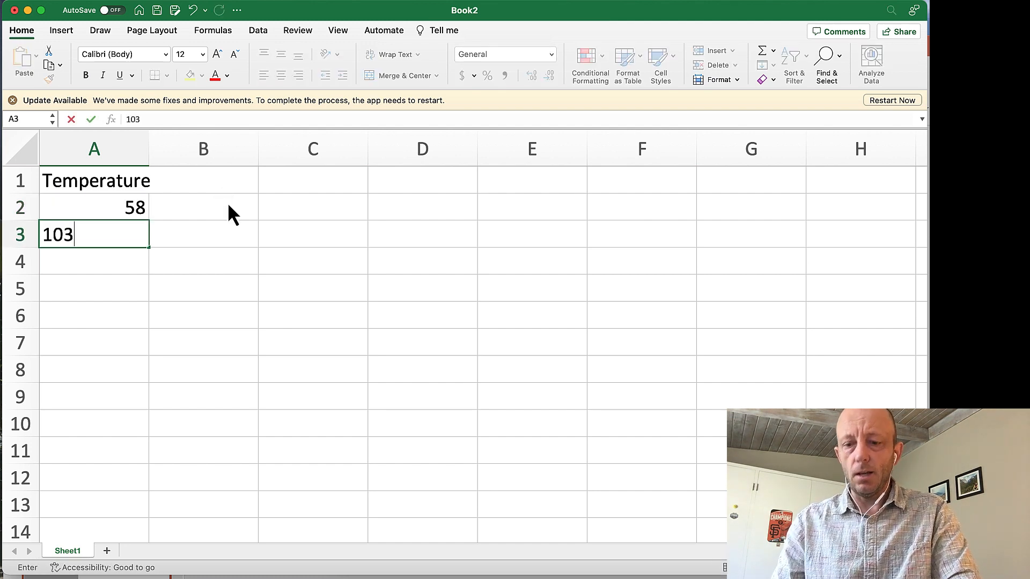
key(Return)
text(75)
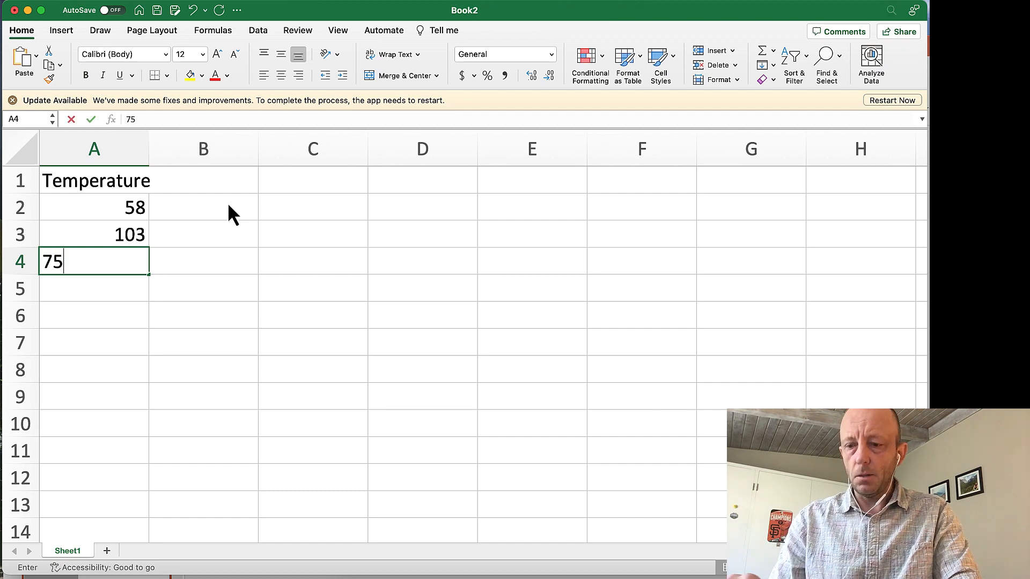
key(Return)
text(75)
key(Return)
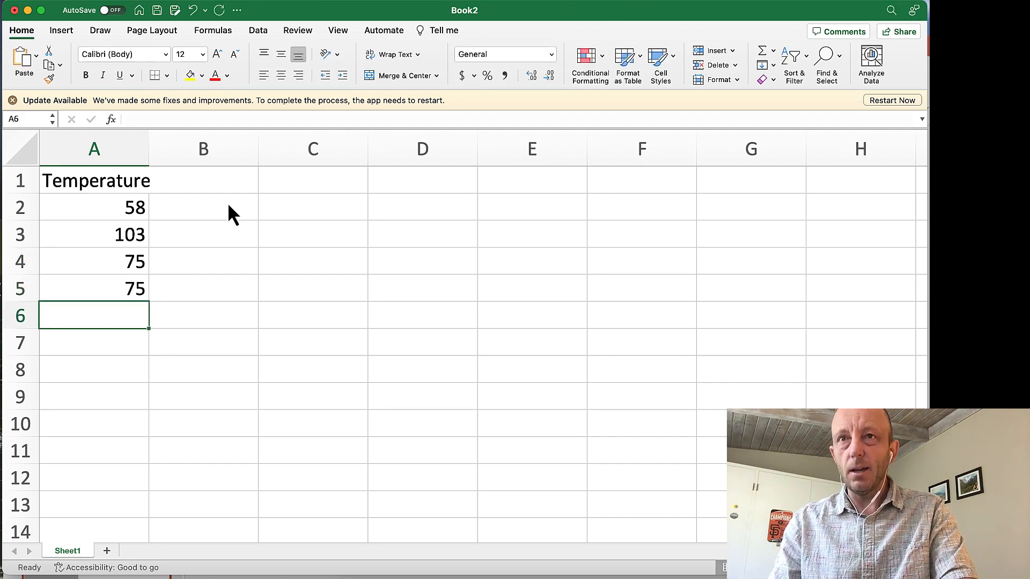
text(59)
key(Return)
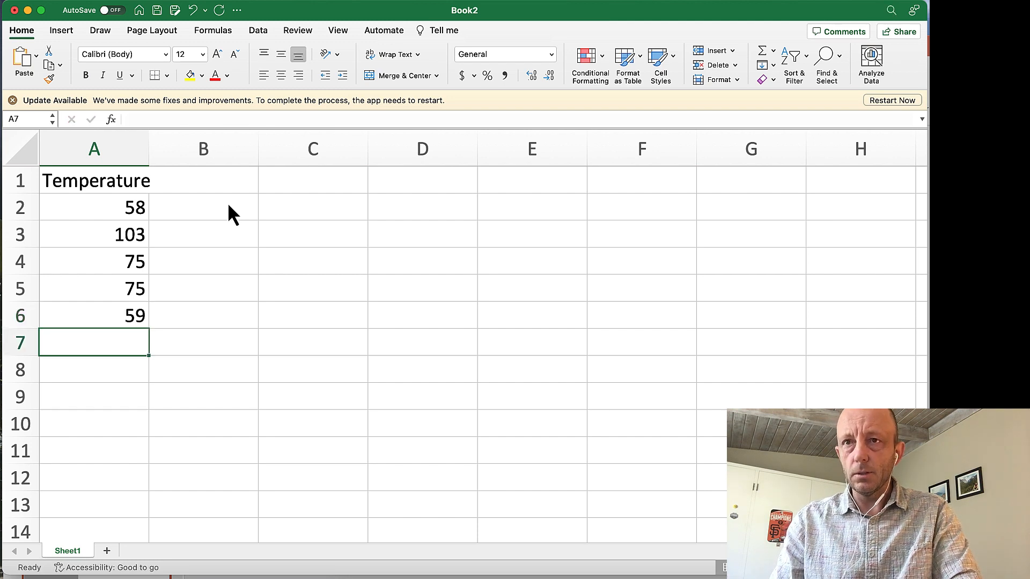
text(112)
key(Return)
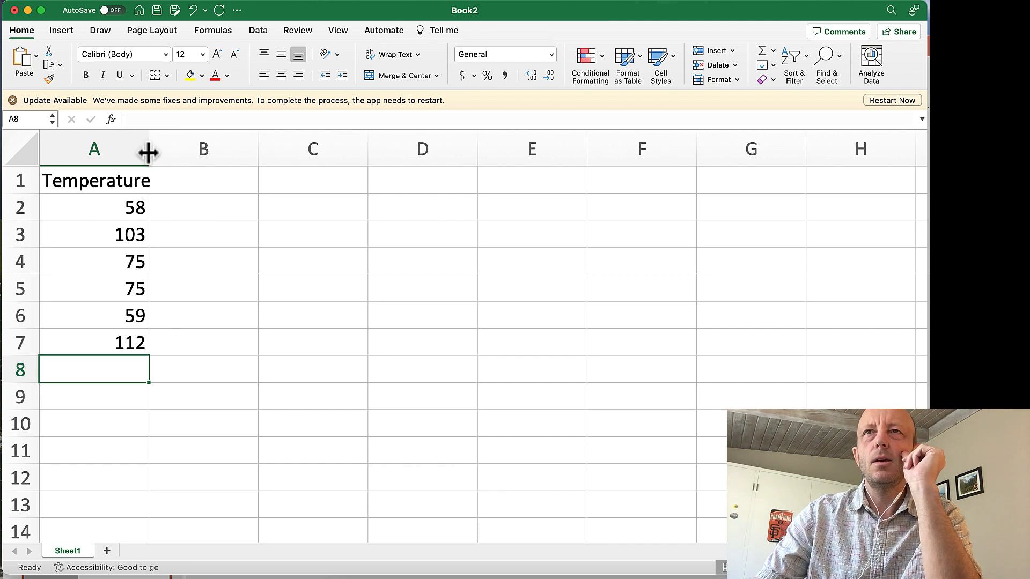
Widen column A slightly so the heading fits, and center all of the column's contents.
mouse_move(148, 154)
mouse_down()
mouse_move(230, 152)
mouse_move(159, 149)
mouse_up()
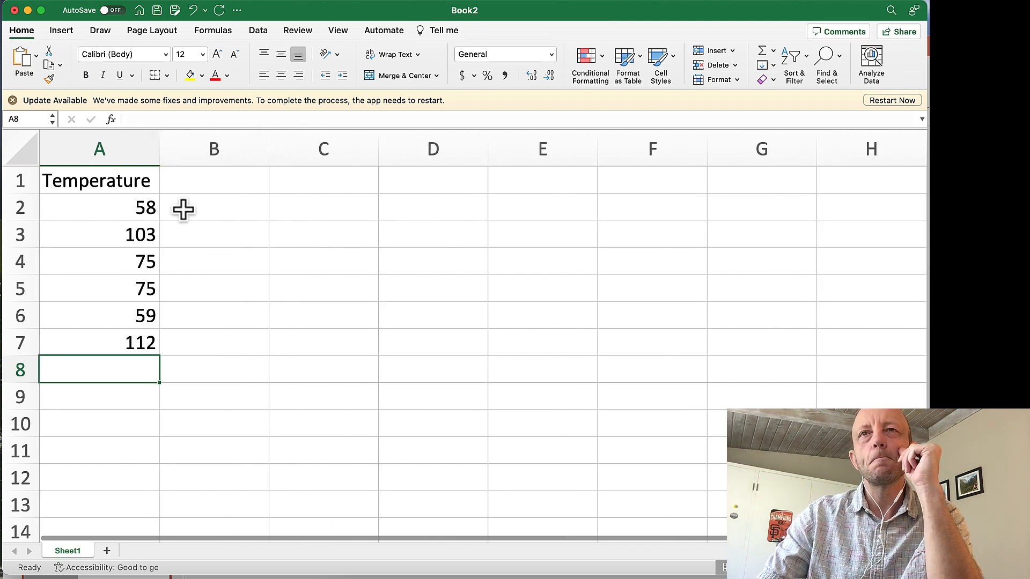
click(110, 152)
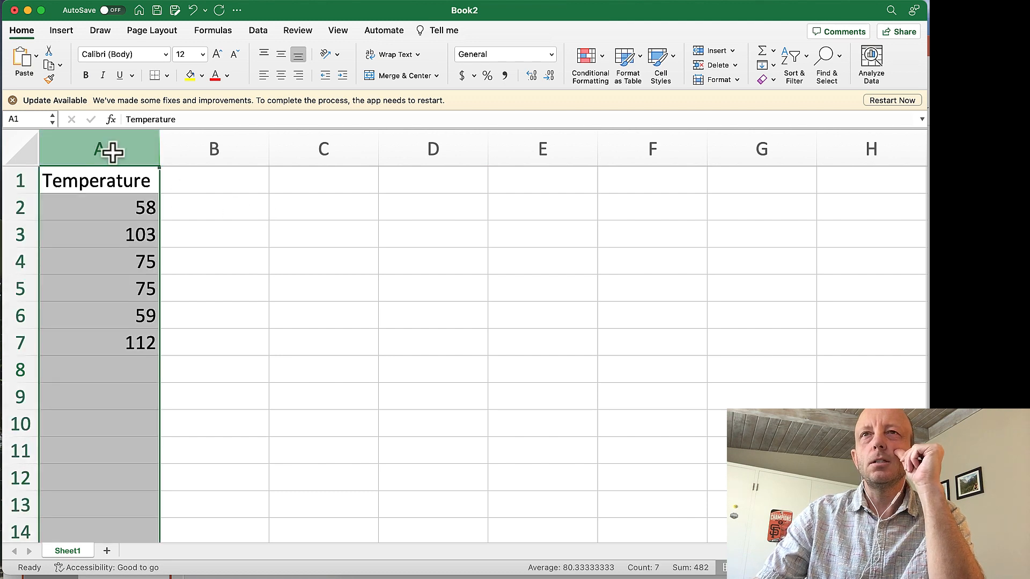
click(279, 79)
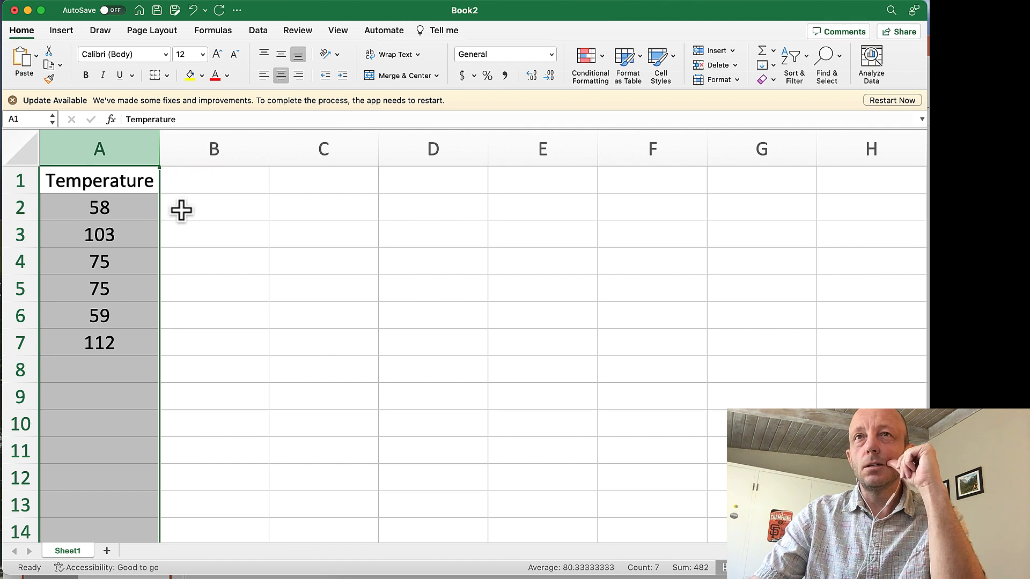
click(275, 214)
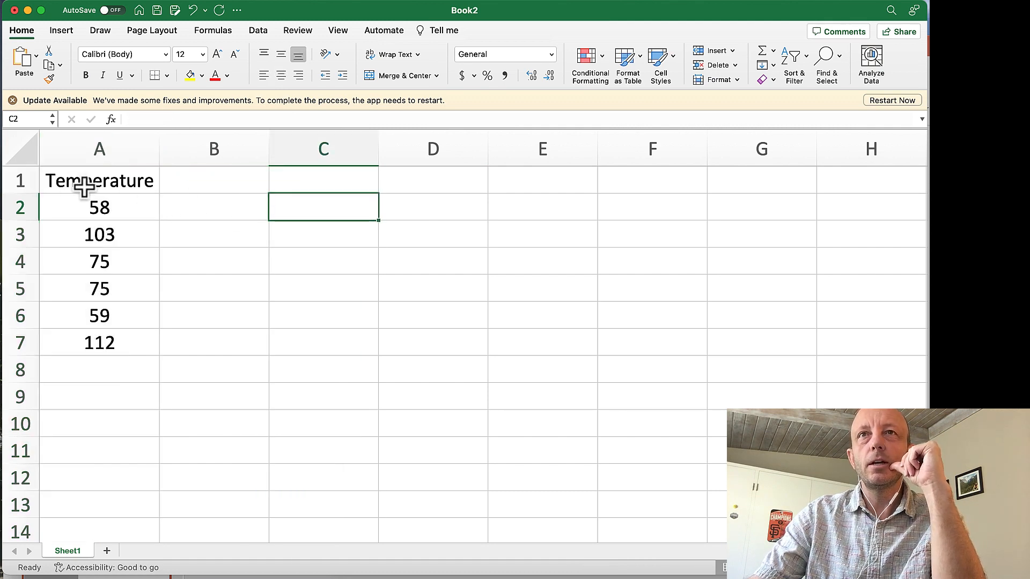
Make the whole heading row 1 bold.
click(22, 180)
click(87, 81)
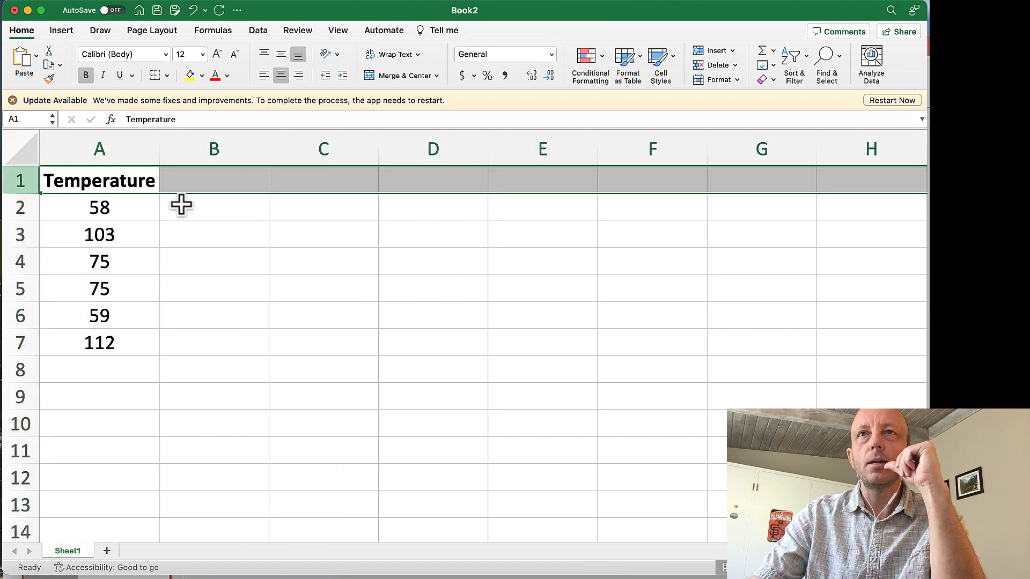
click(218, 250)
Give the Temperature heading cell A1 a blue theme-color fill.
click(115, 184)
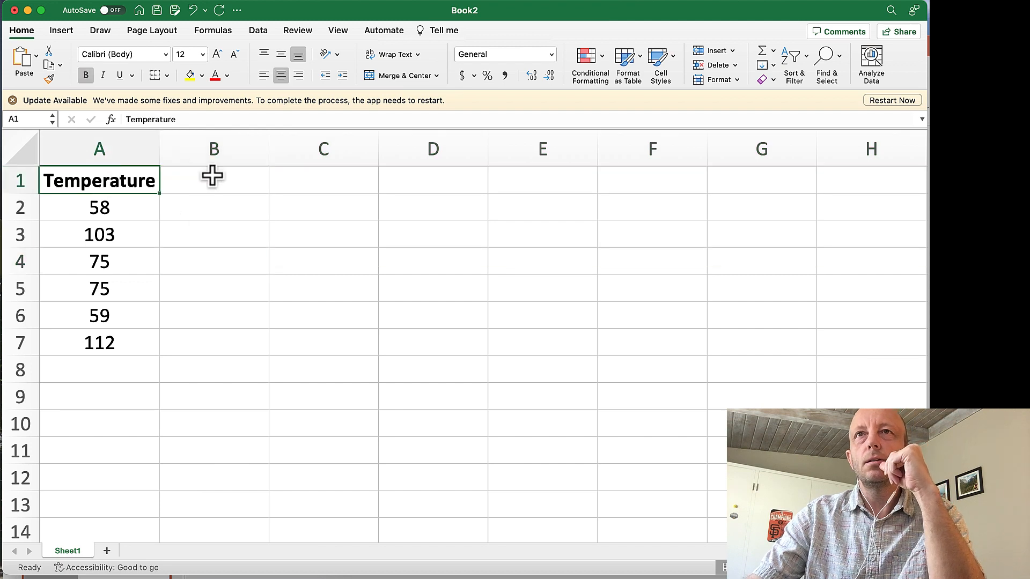
click(202, 76)
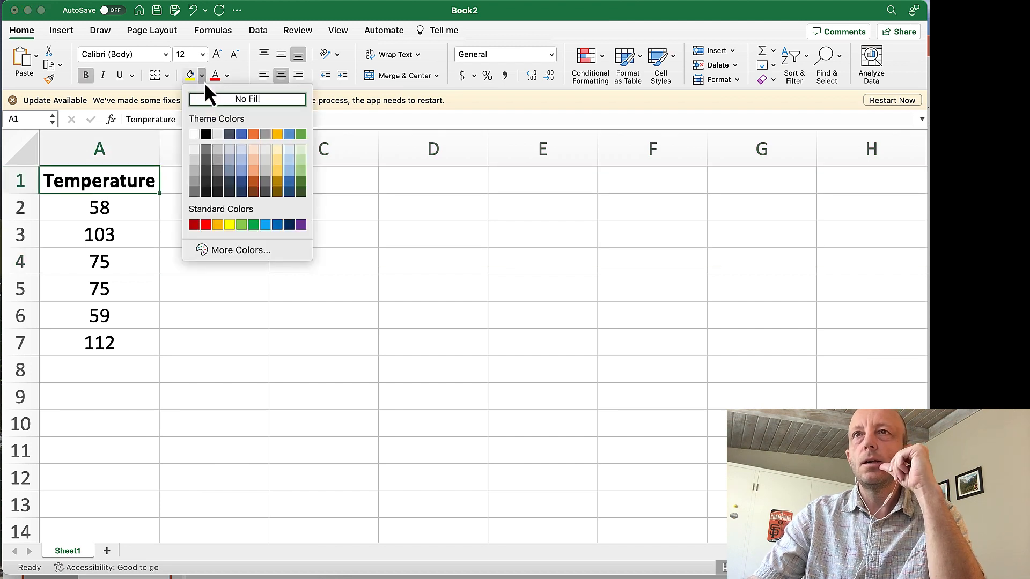
click(240, 133)
click(223, 295)
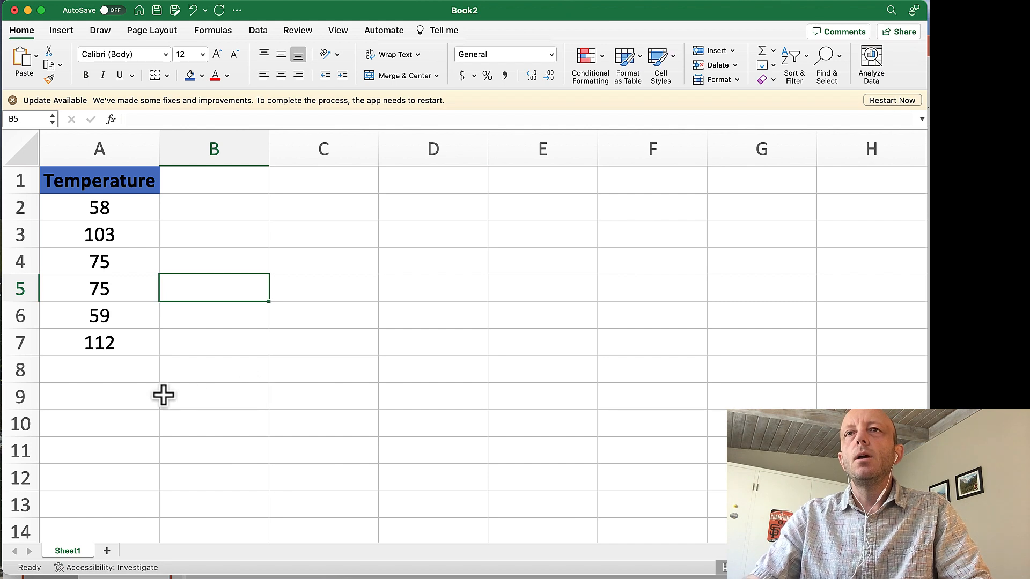
Add up the temperatures in cell A8 with the formula =A2+A3+A4+A5+A6+A7.
click(115, 374)
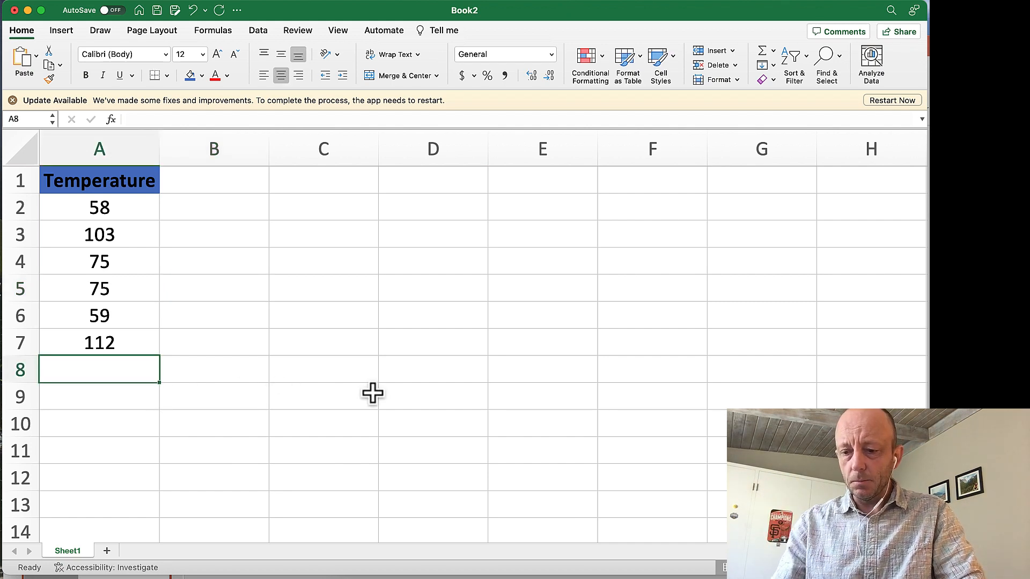
text(=)
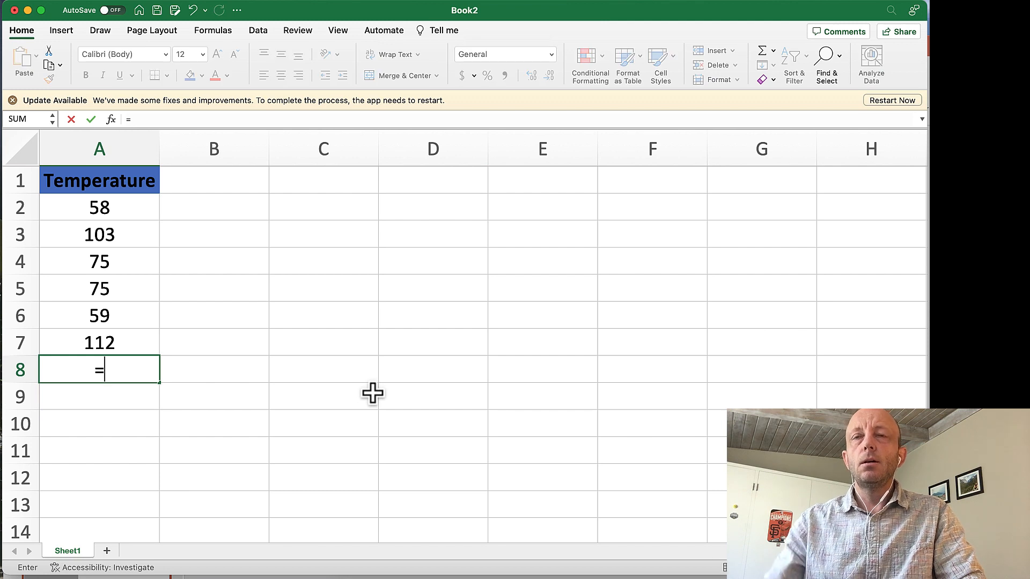
click(113, 212)
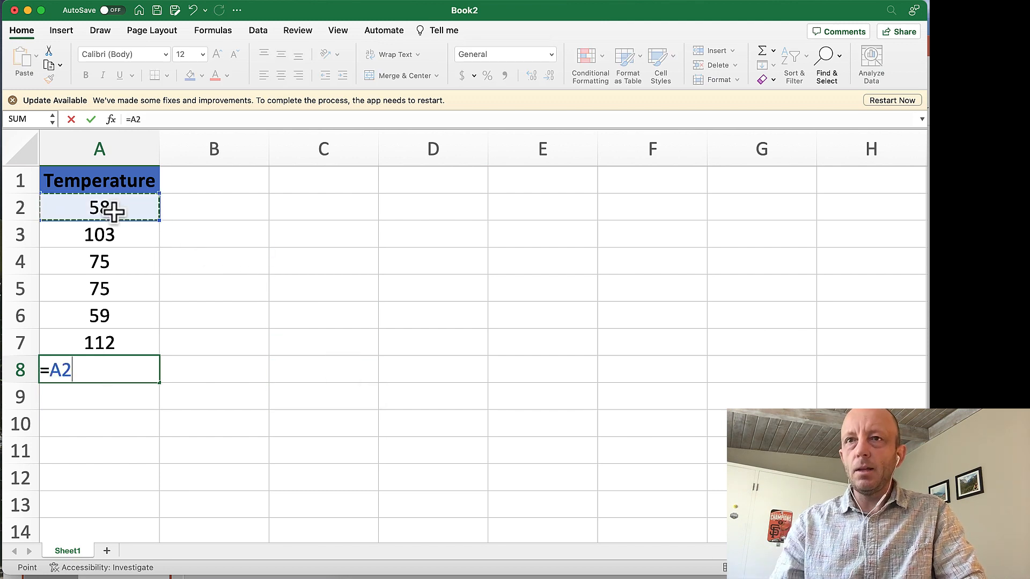
text(+)
click(114, 237)
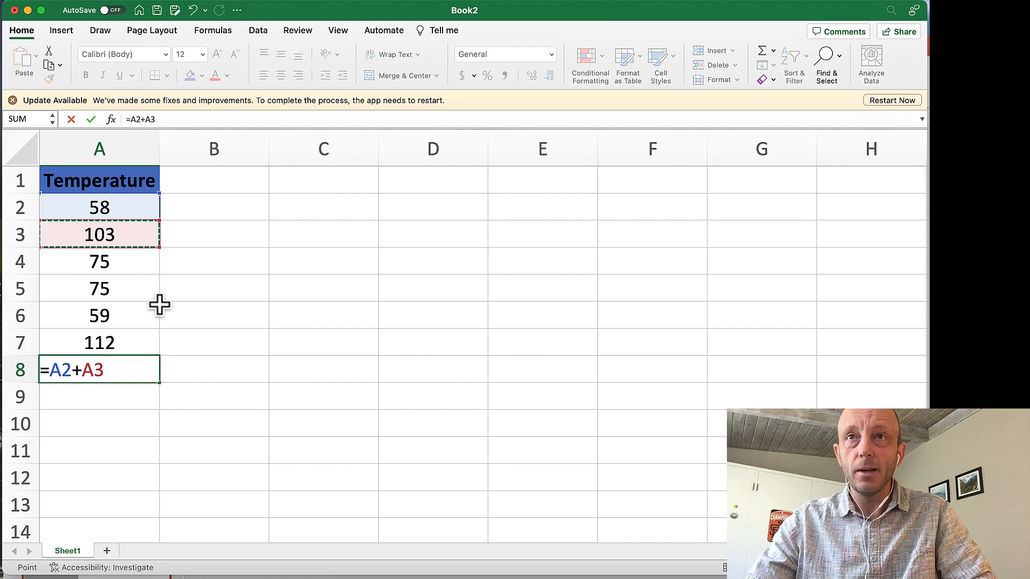
scroll(118, 233, down, 1)
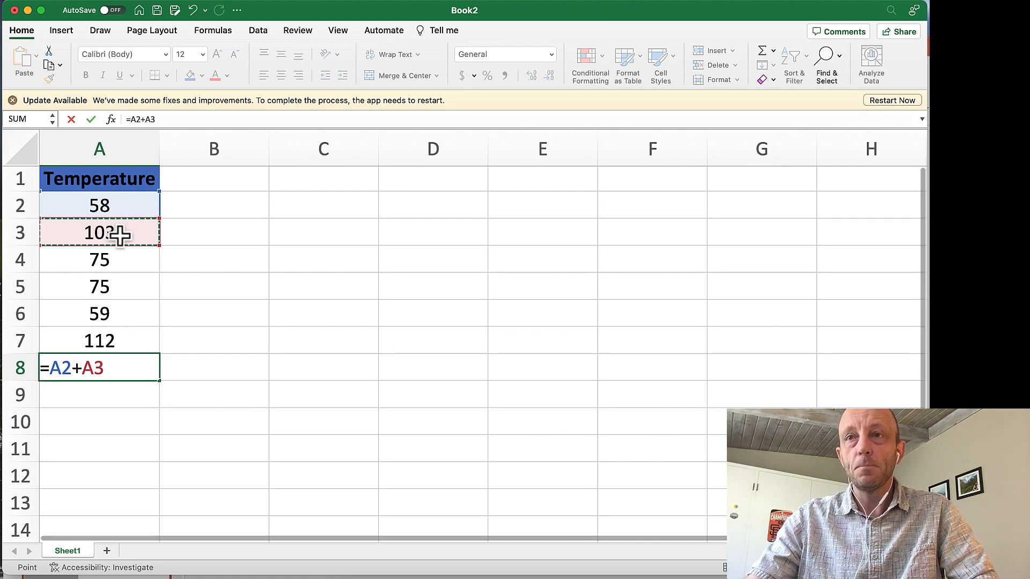
text(+)
click(136, 257)
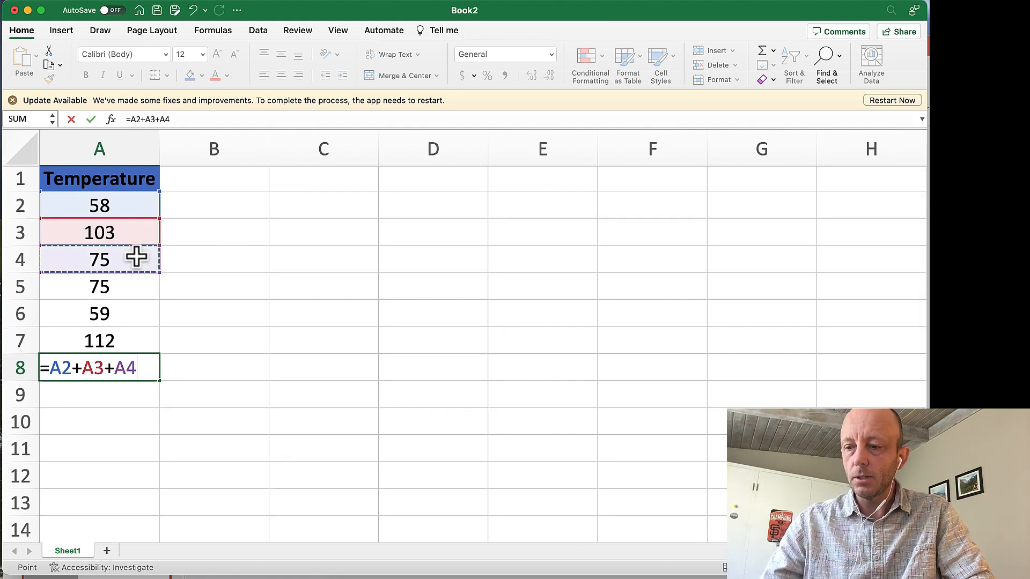
text(+)
click(113, 288)
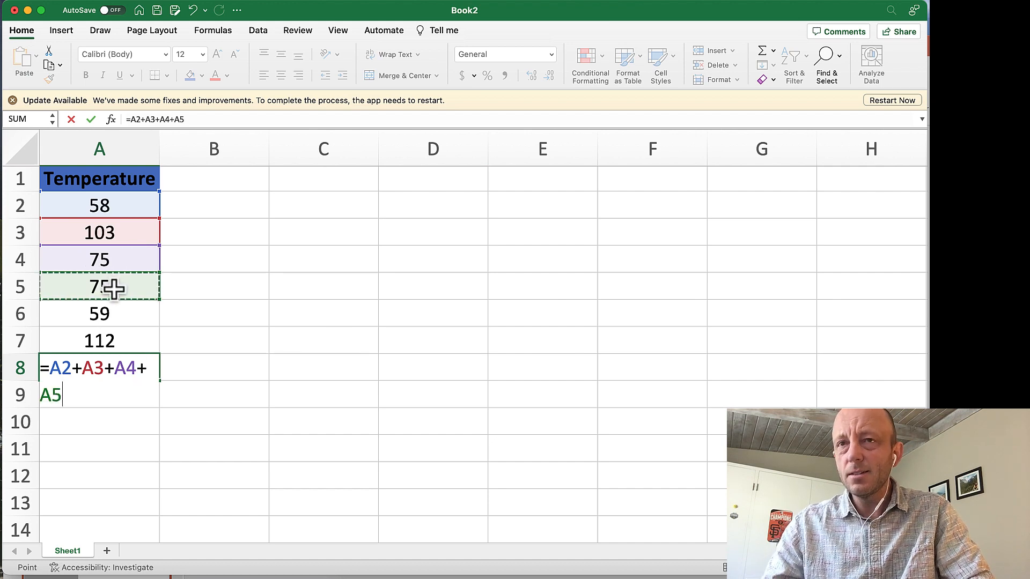
text(+)
click(106, 314)
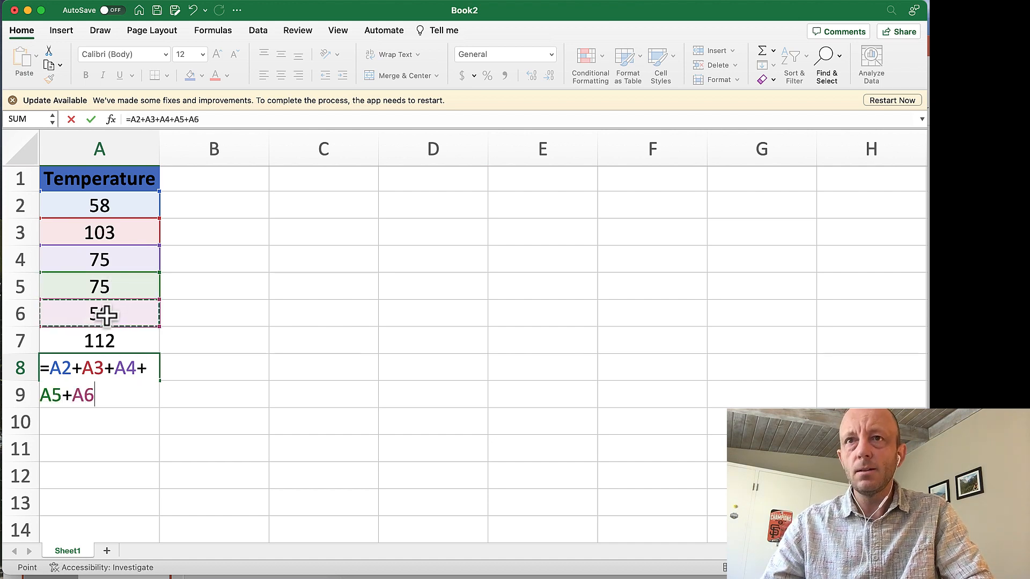
text(+)
click(110, 337)
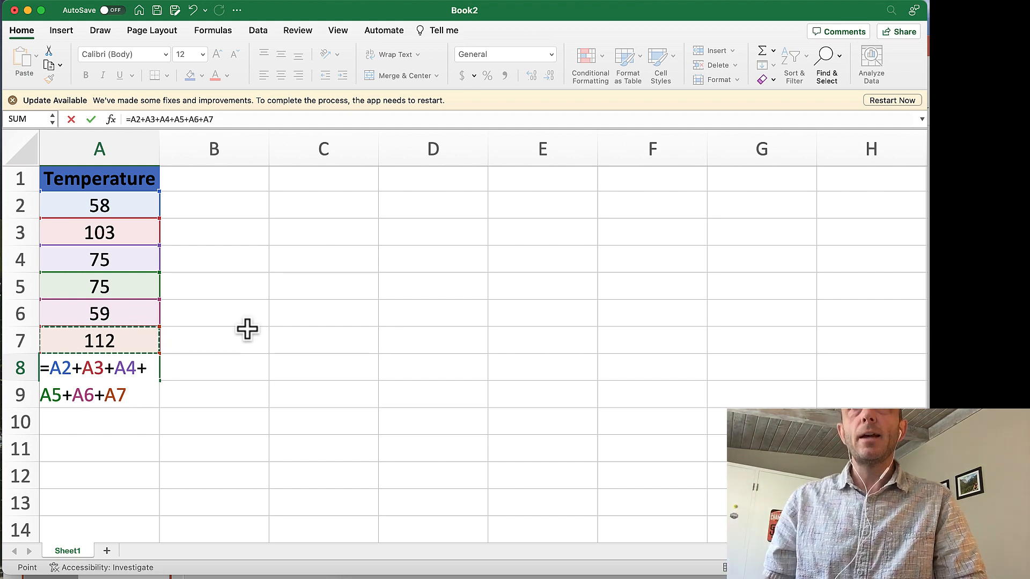
key(Return)
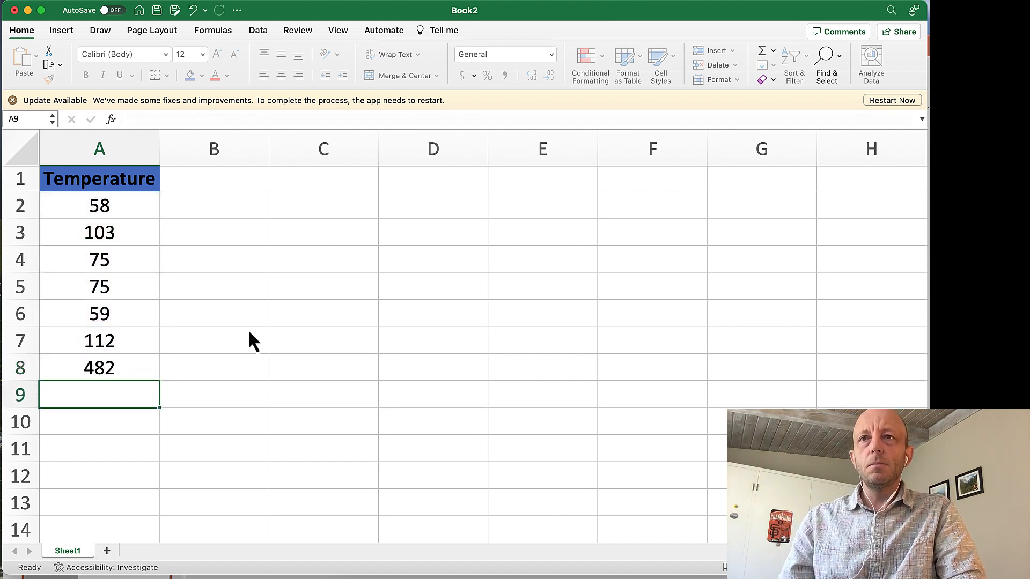
Label the total by entering "sum" in cell B8.
key(Right)
key(Up)
text(sum)
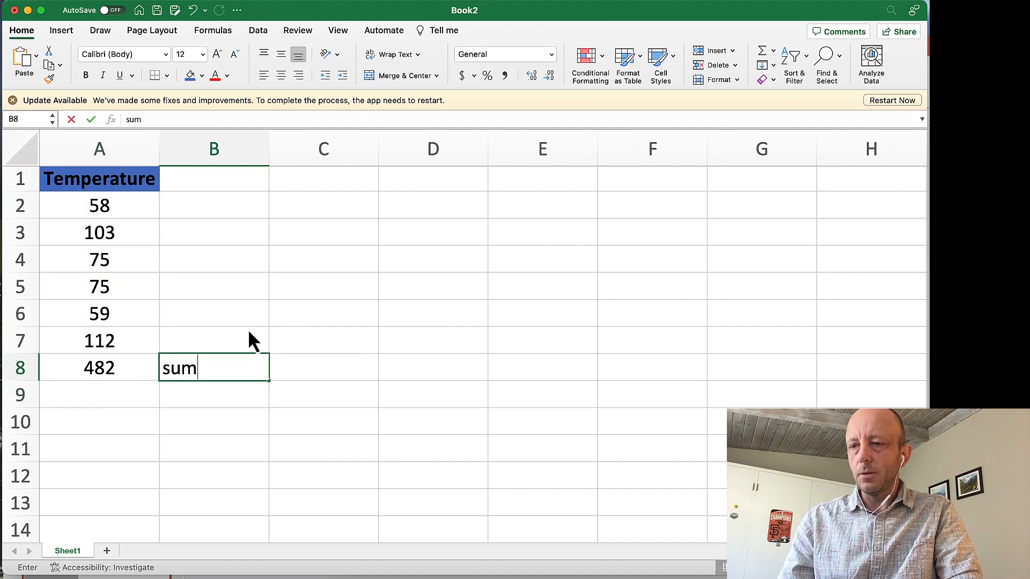
key(Return)
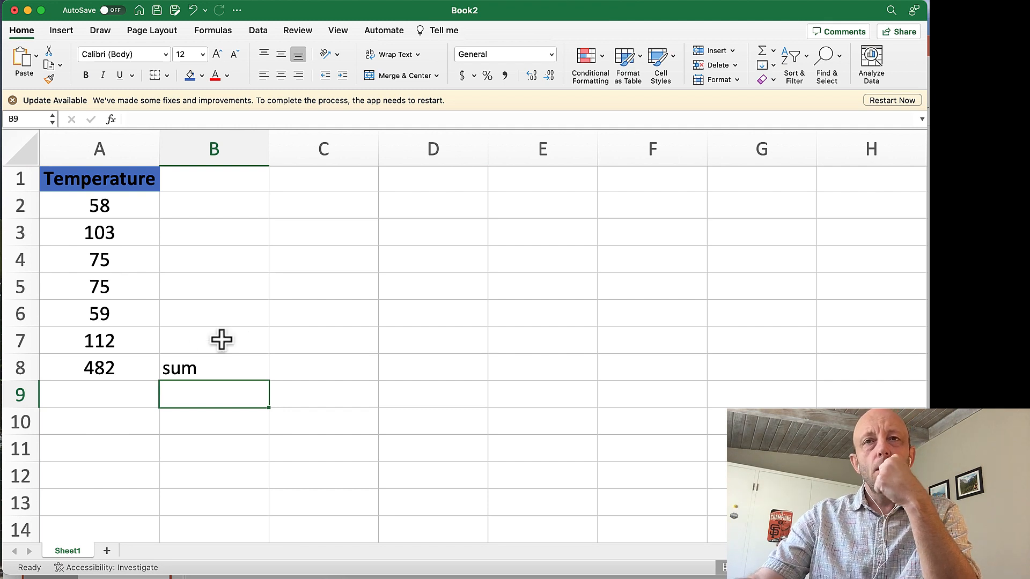
Calculate the mean temperature in cell A9 by dividing the sum by six with the formula =A8/6.
click(111, 366)
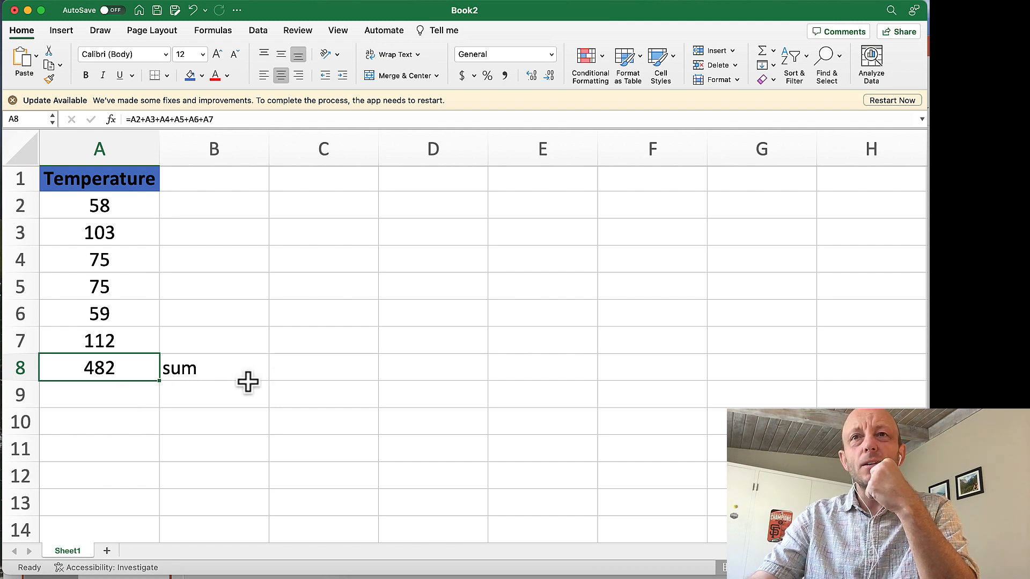
click(128, 398)
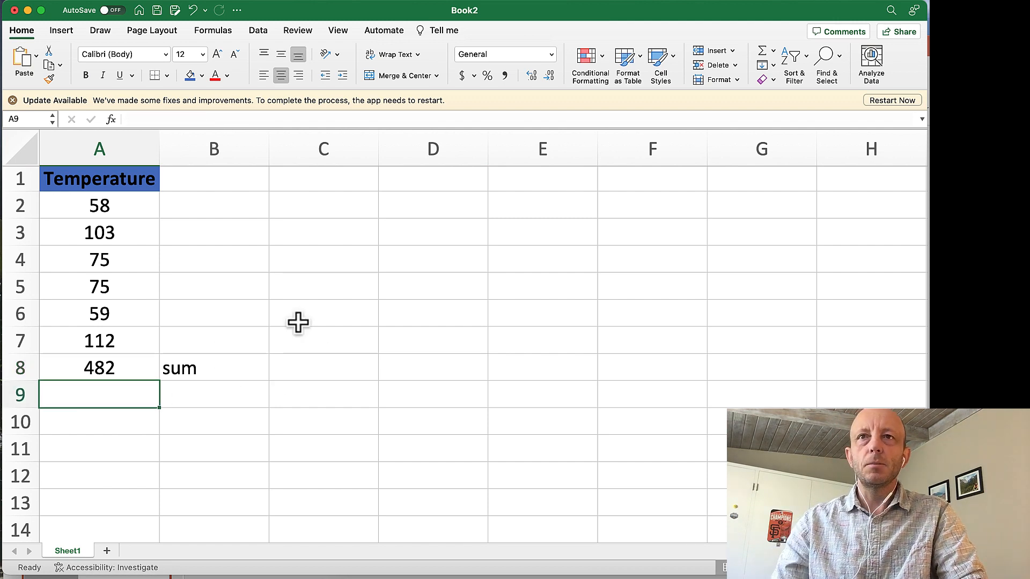
text(=)
click(128, 368)
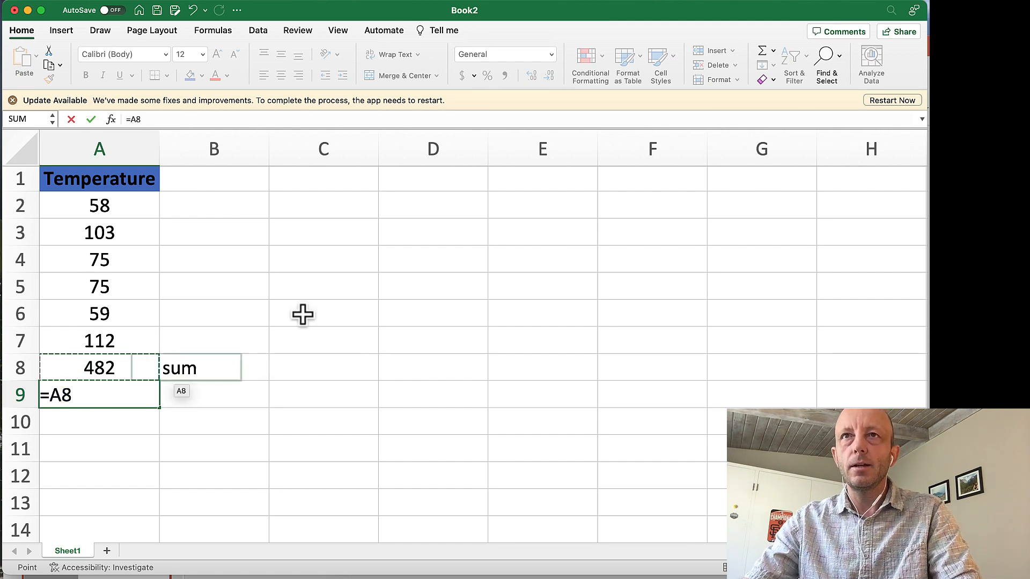
click(172, 119)
text(/6)
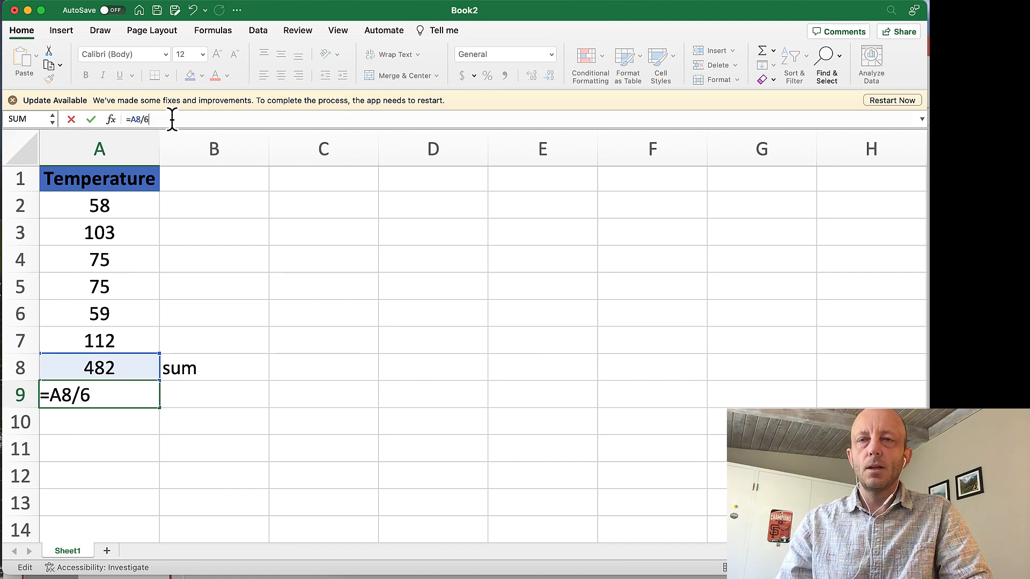
key(Return)
Label the average by entering "mean" in cell B9.
key(Up)
key(Right)
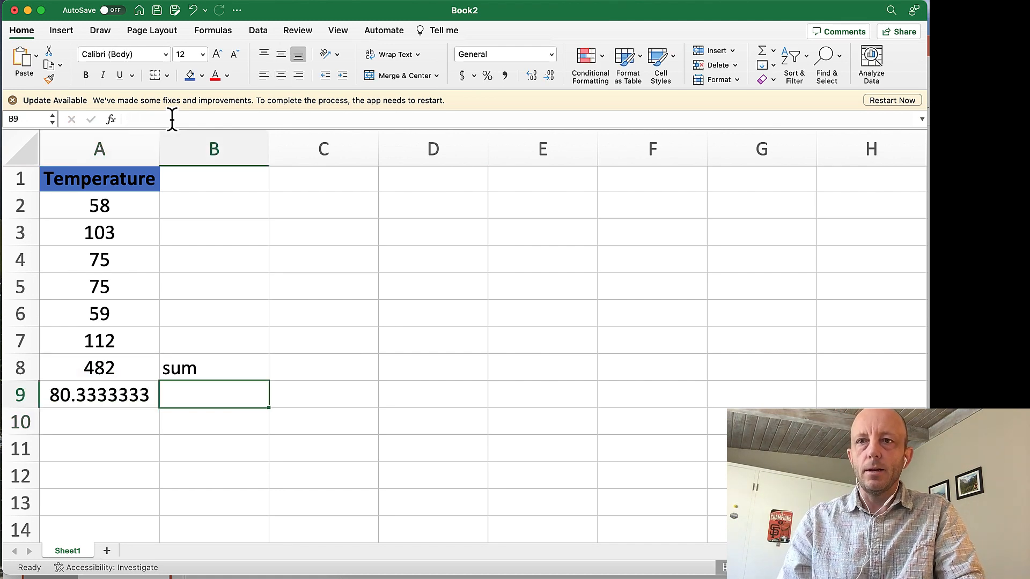
text(mean)
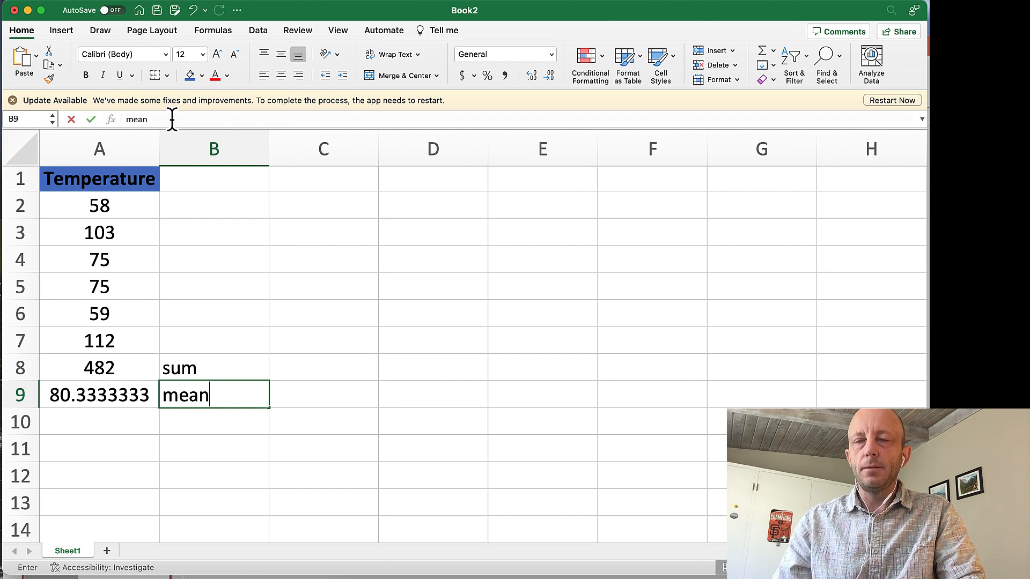
key(Return)
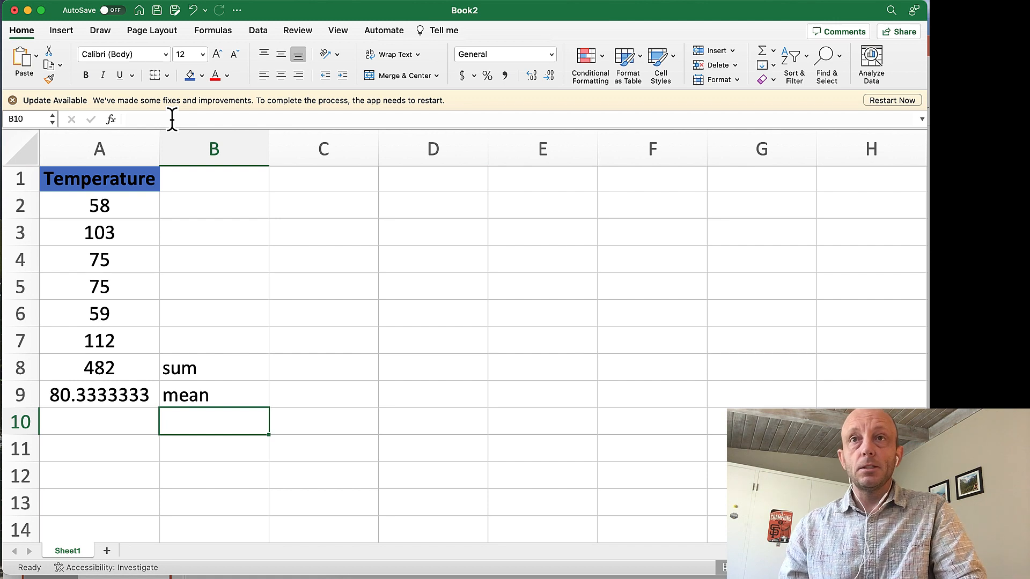
Calculate the median of the six temperatures in cell A10 with the formula =median(A2:A7).
key(Left)
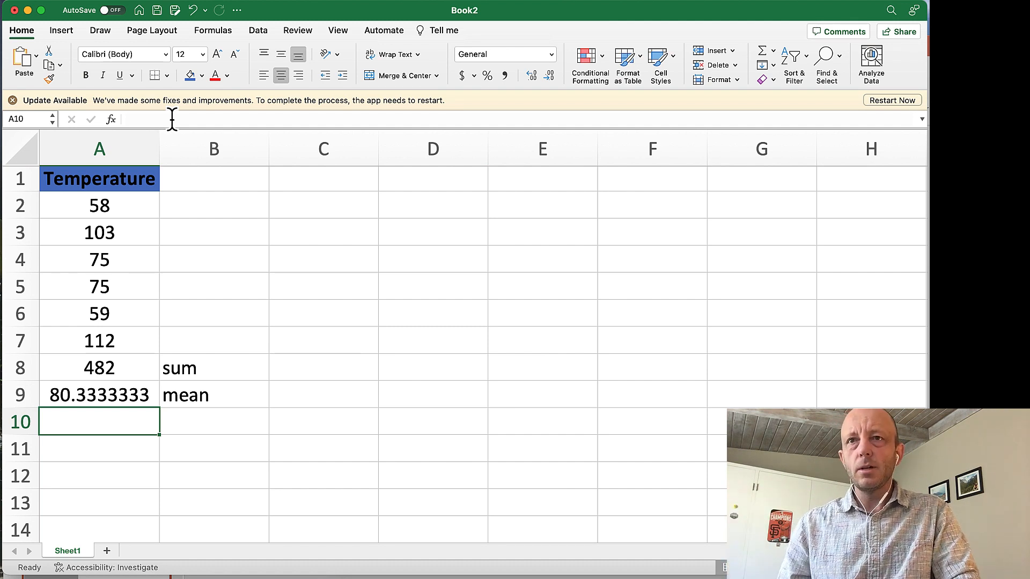
text(=)
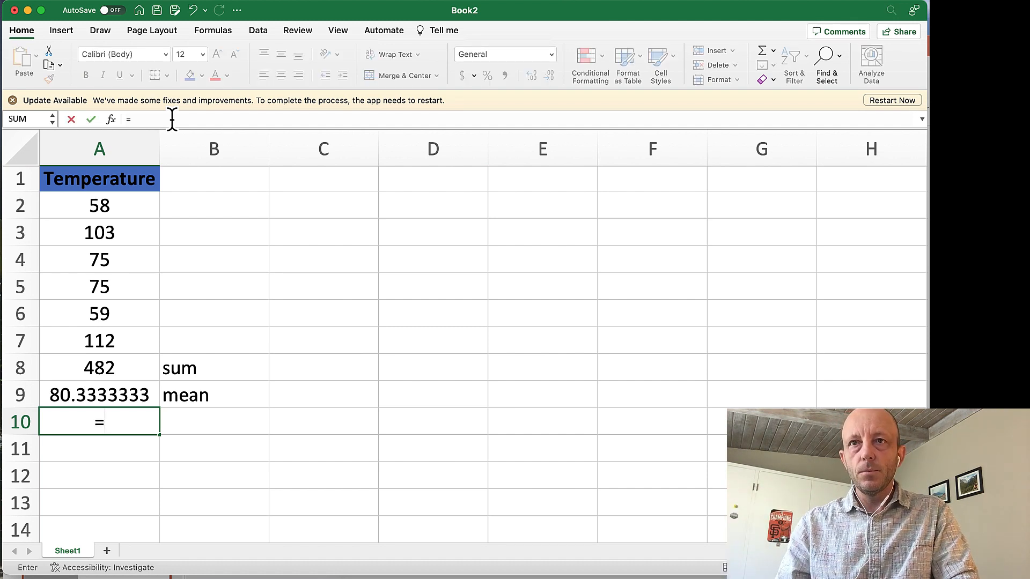
text(m)
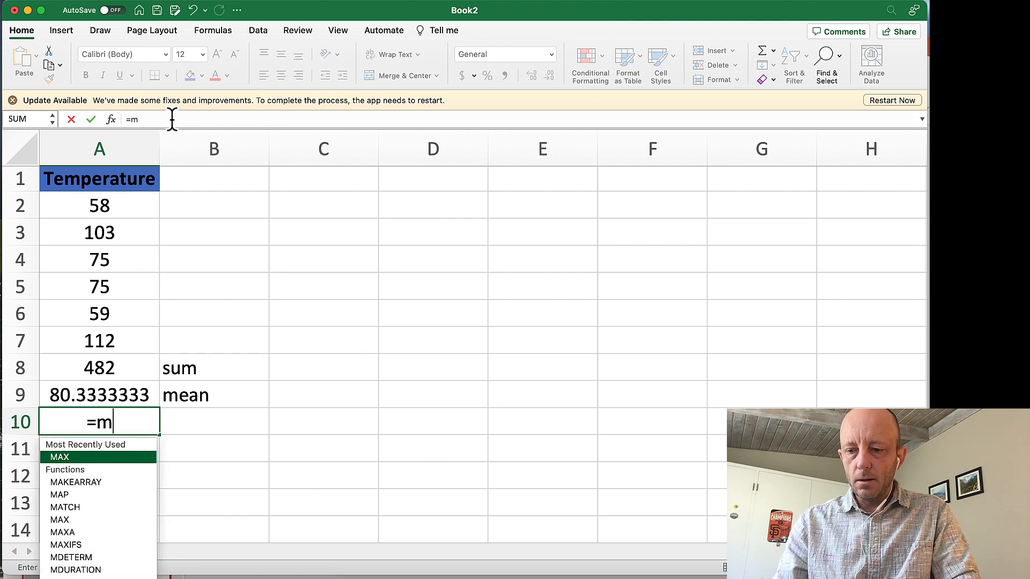
text(edian()
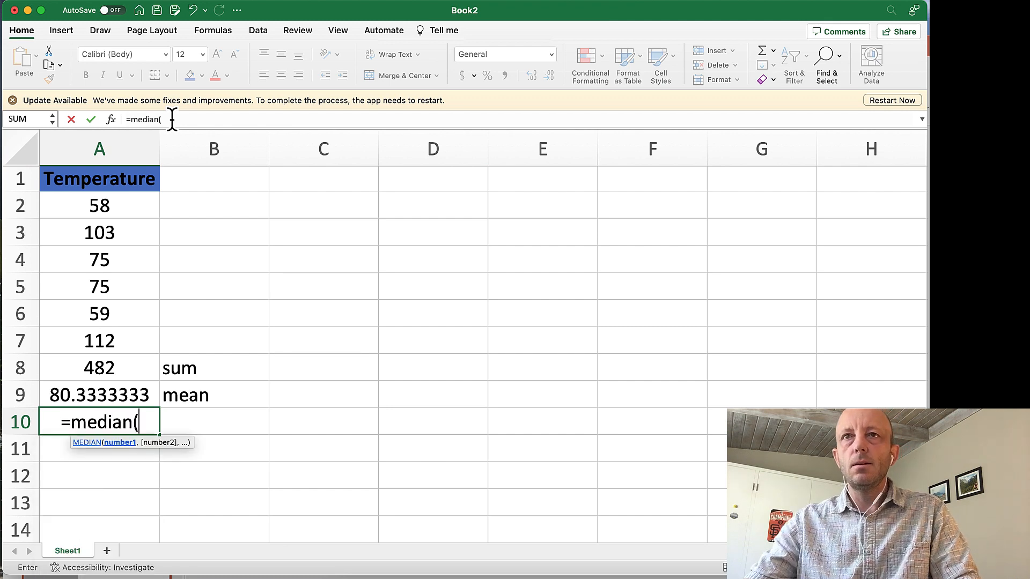
drag(97, 207, 119, 339)
text())
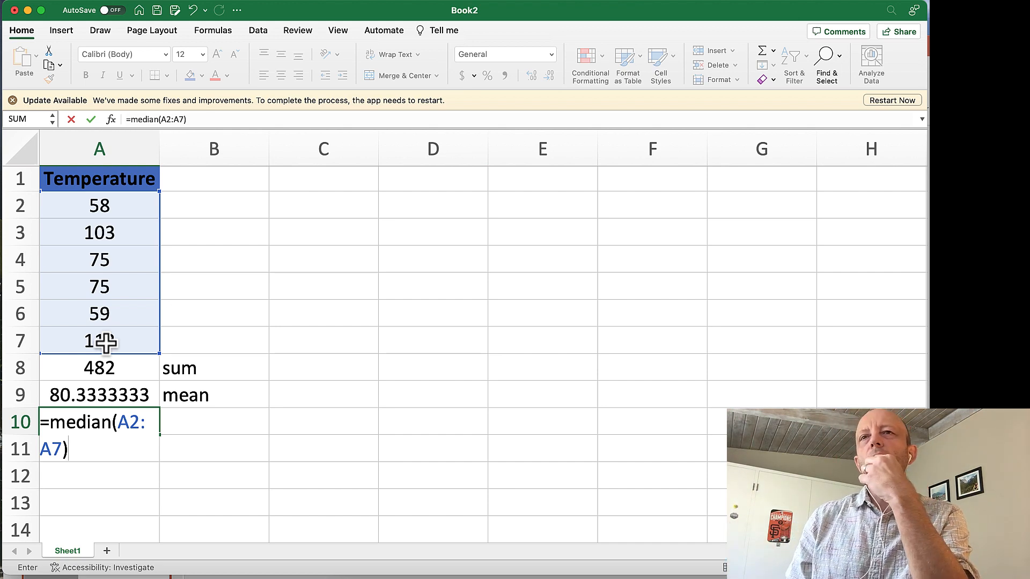
key(Return)
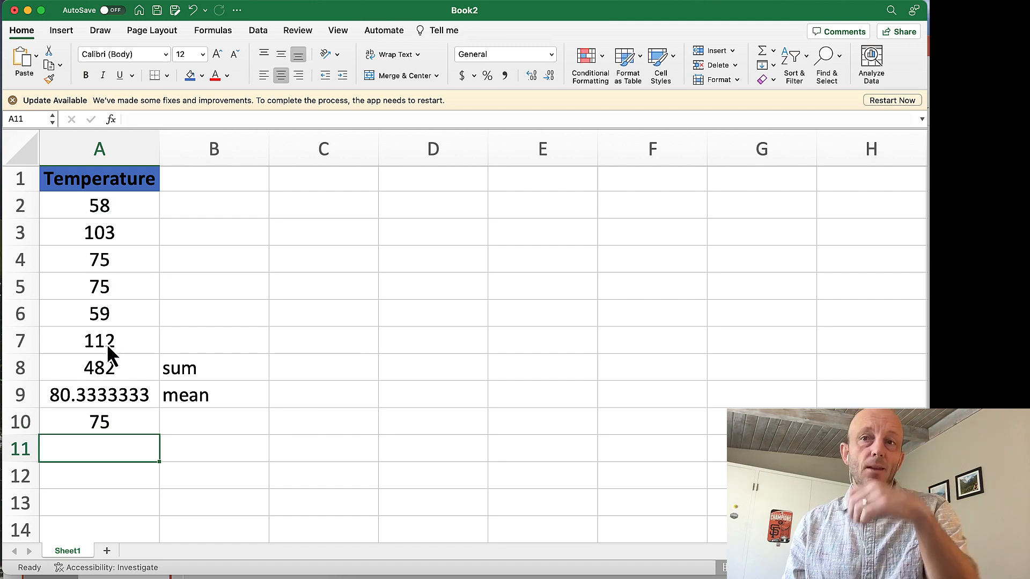
Label the value in A10 by entering "median" in cell B10.
key(Up)
key(Right)
text(m)
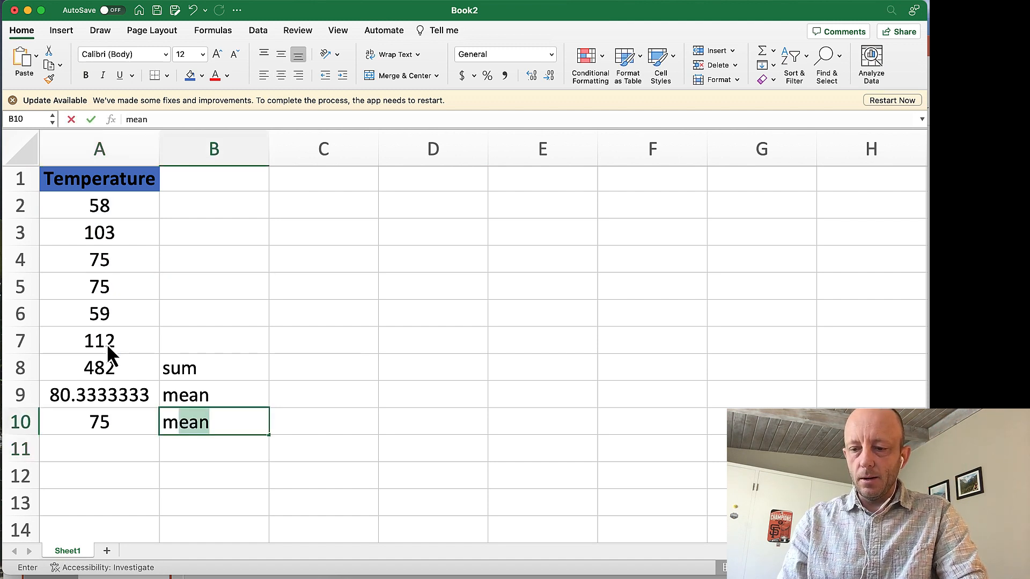
text(edian)
key(Return)
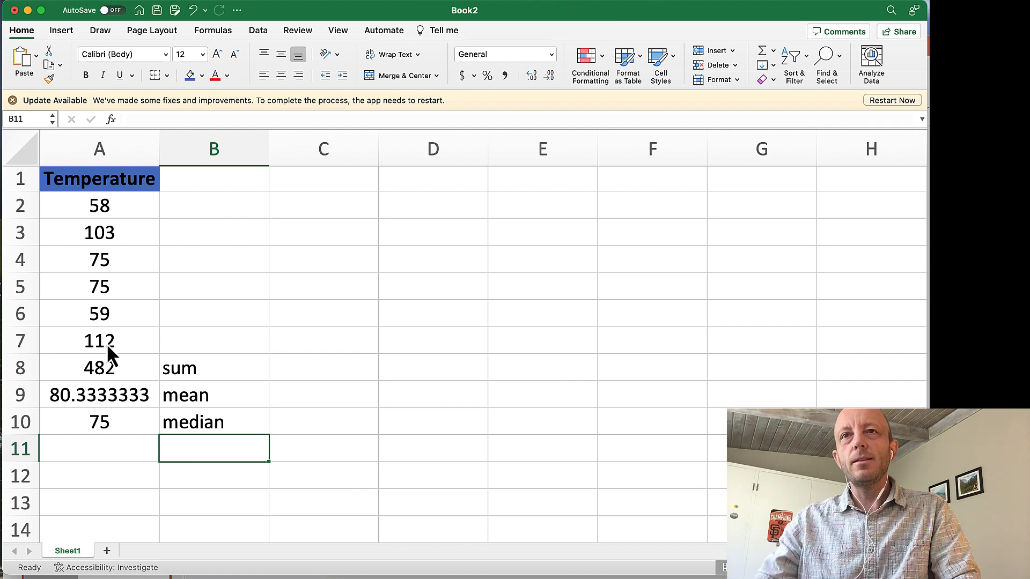
Calculate the mode of the six temperatures in cell A11 with the formula =mode(A2:A7).
click(122, 451)
text(=mo)
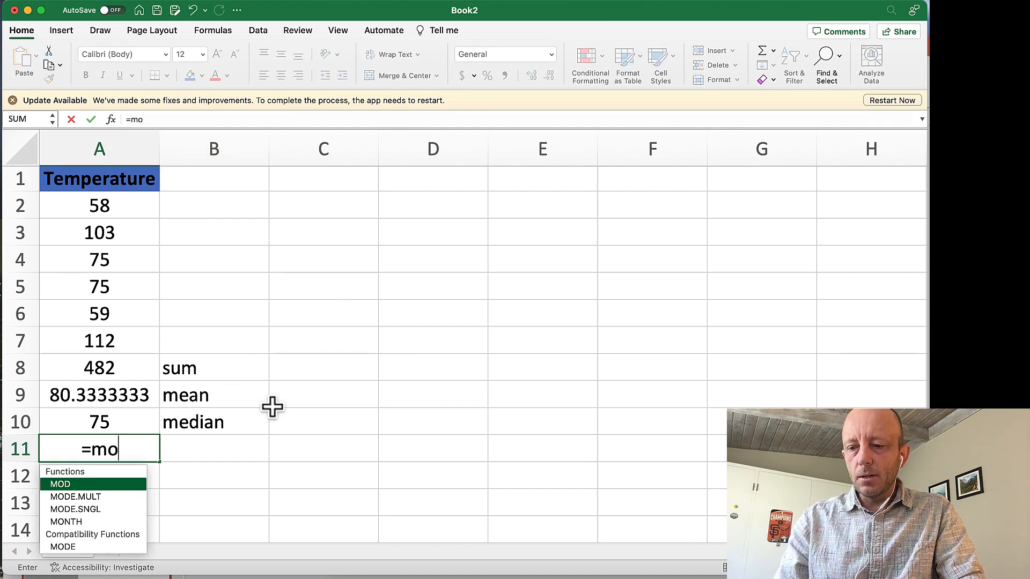
text(de()
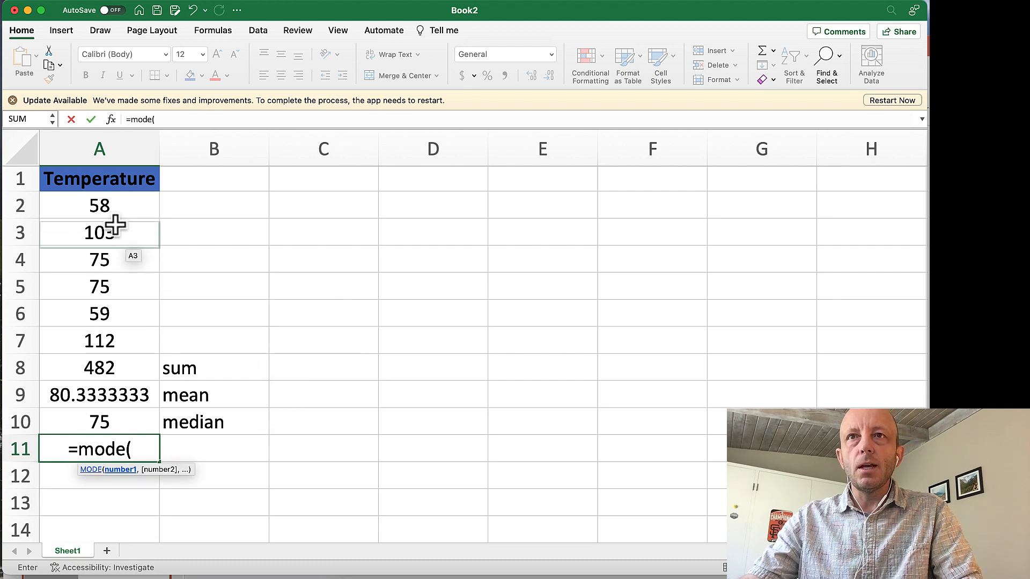
drag(115, 213, 120, 346)
text())
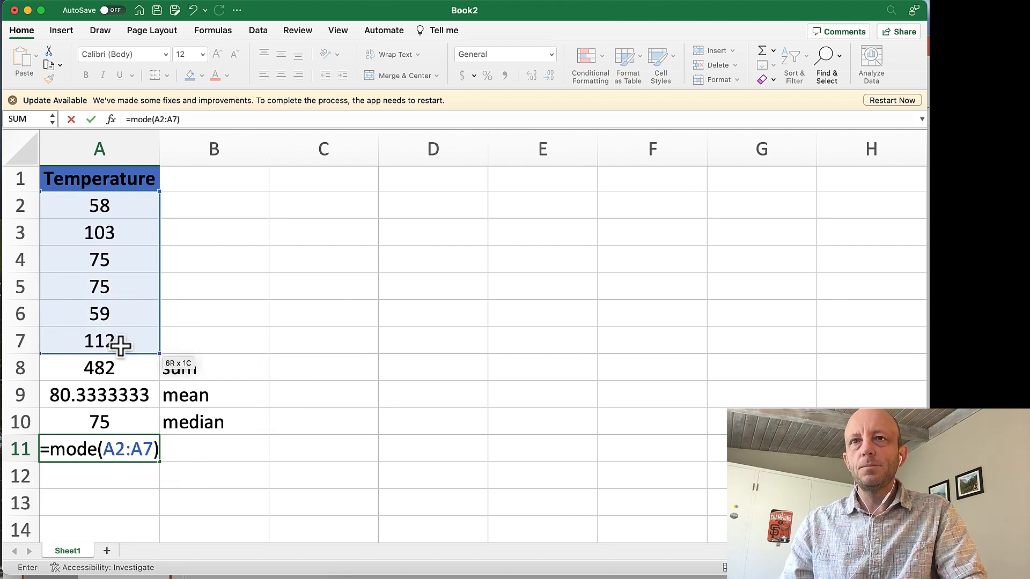
key(Return)
Label the value in A11 by entering "mode" in cell B11.
key(Up)
key(Right)
text(mo)
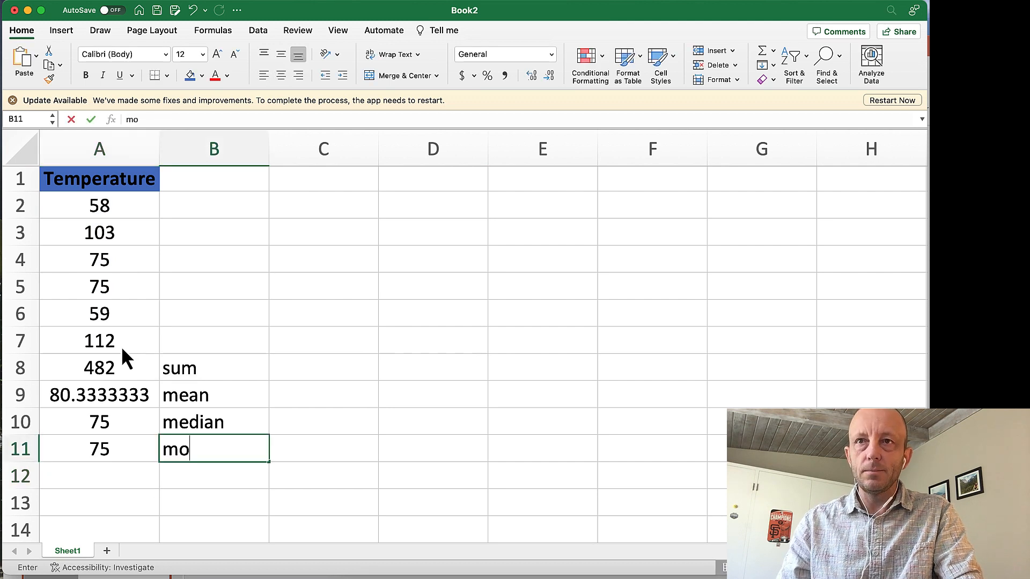
text(de)
key(Return)
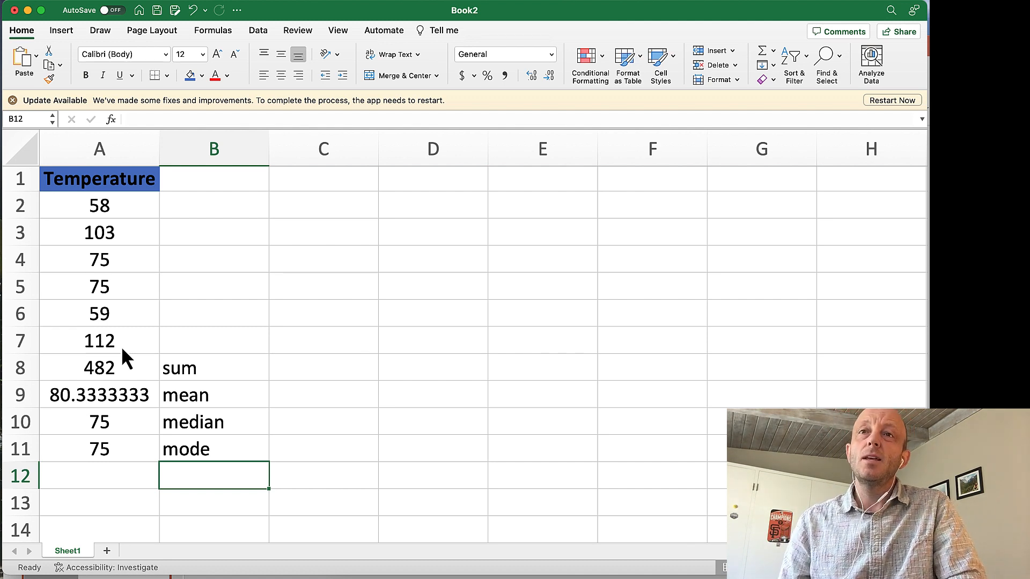
Add the column heading "Deviations" in cell C1.
key(Left)
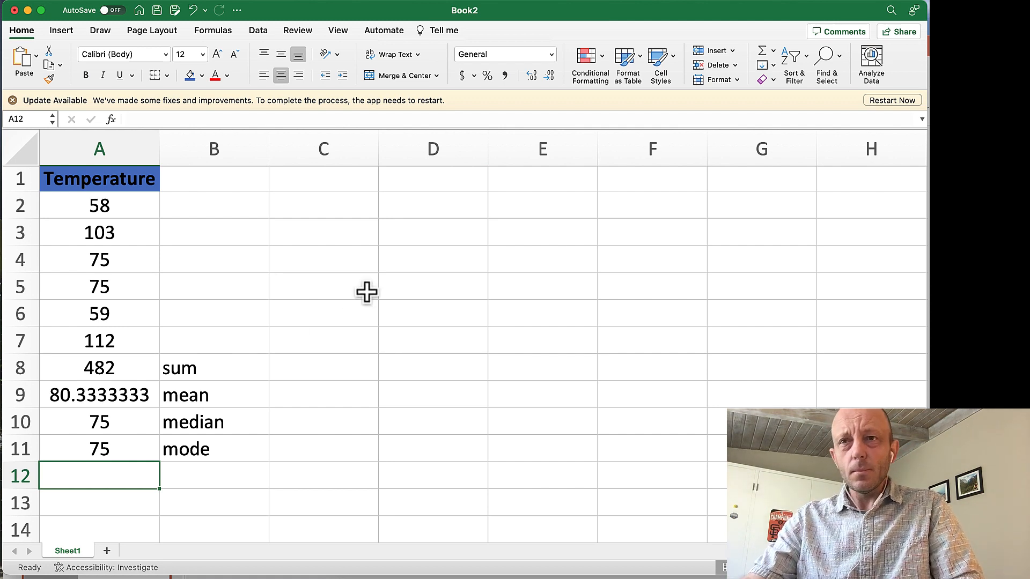
click(317, 203)
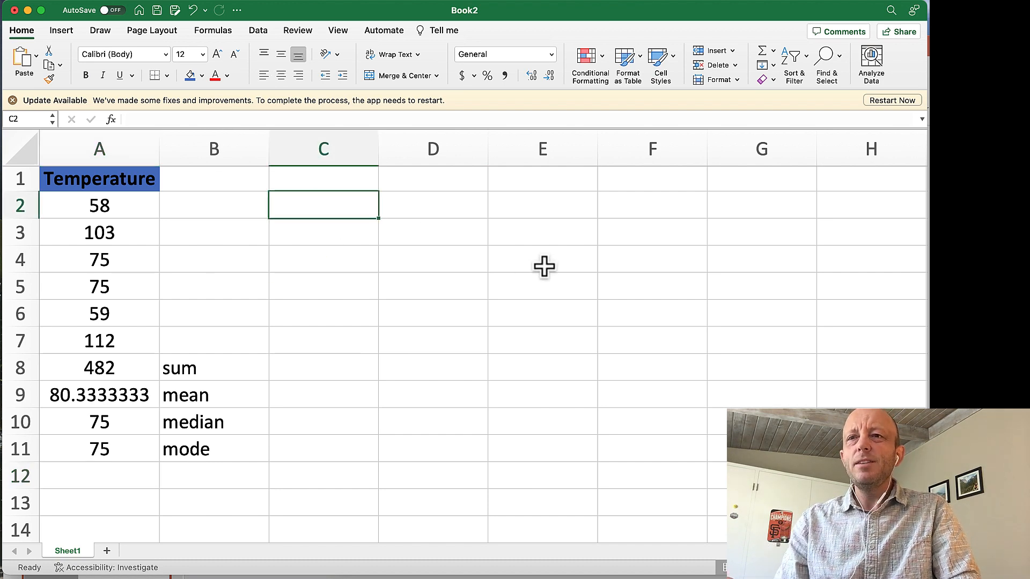
key(Up)
text(Deviation)
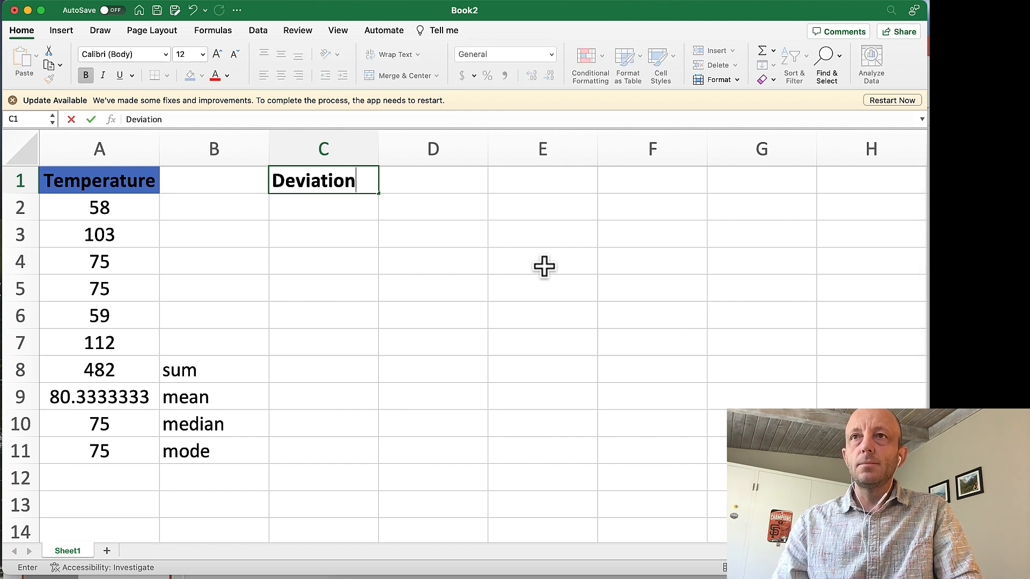
text(s)
key(Return)
key(Up)
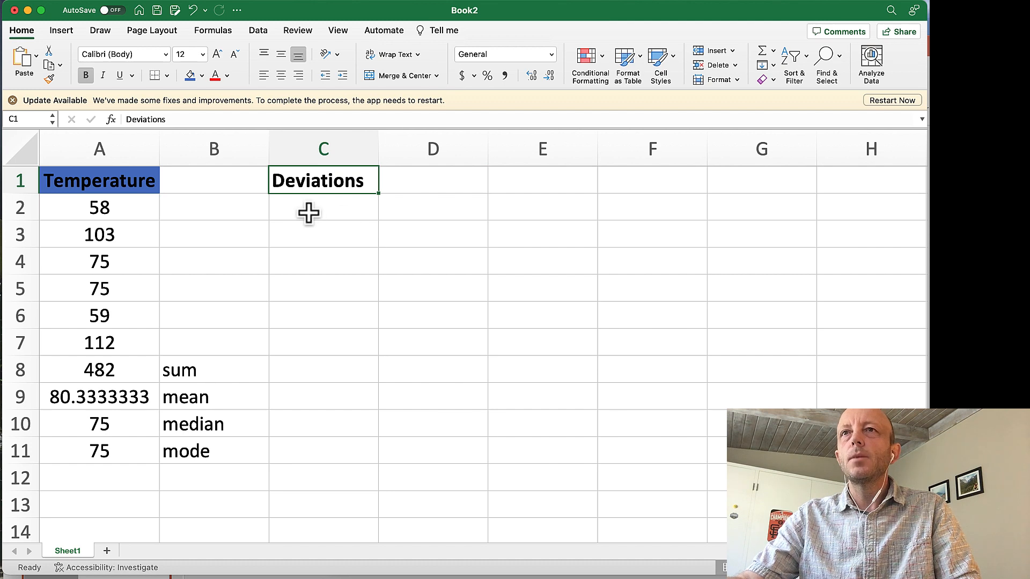
Calculate the first temperature's deviation from the mean in cell C2 with the formula =A2-80.33.
click(340, 210)
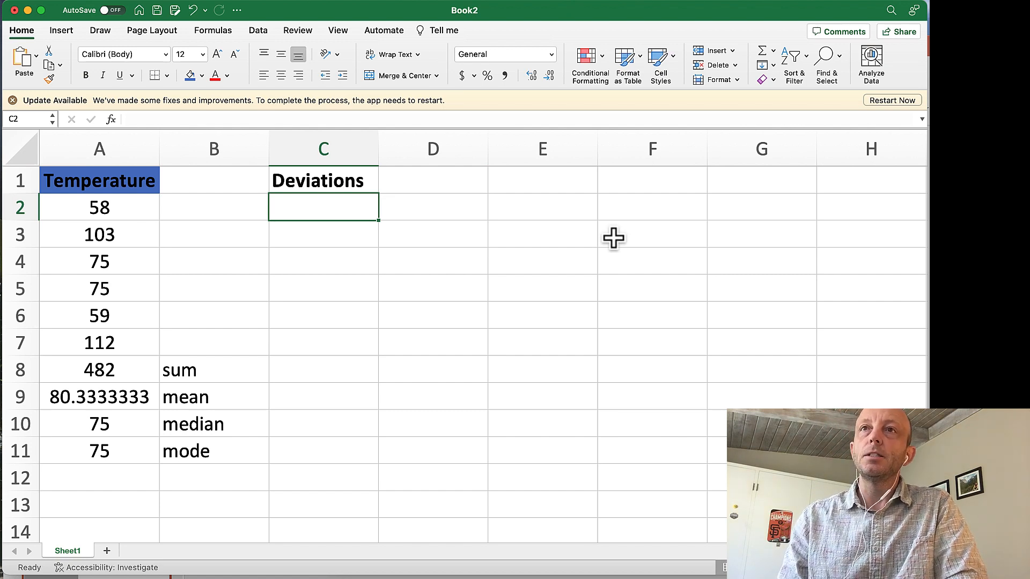
text(=)
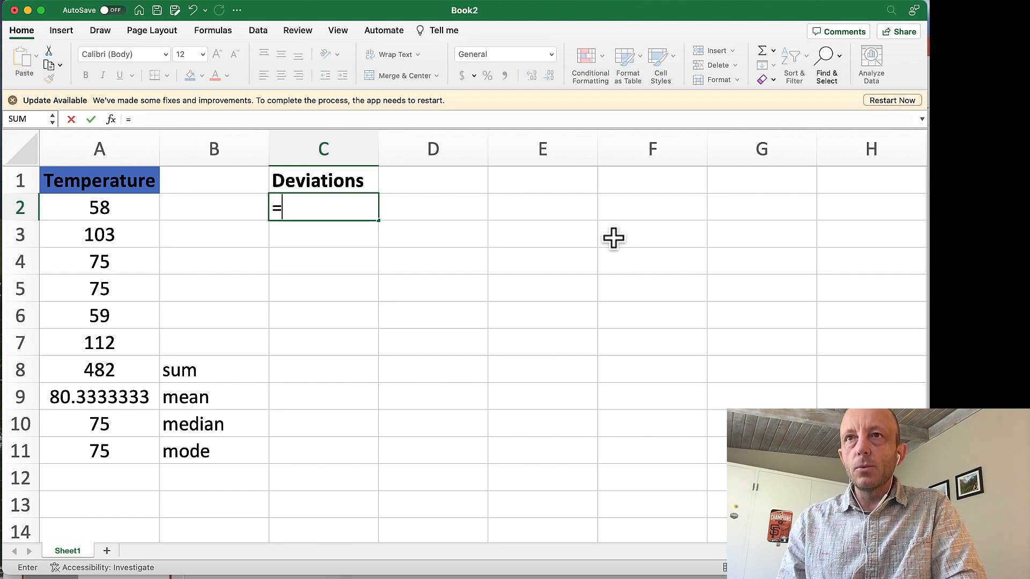
click(91, 209)
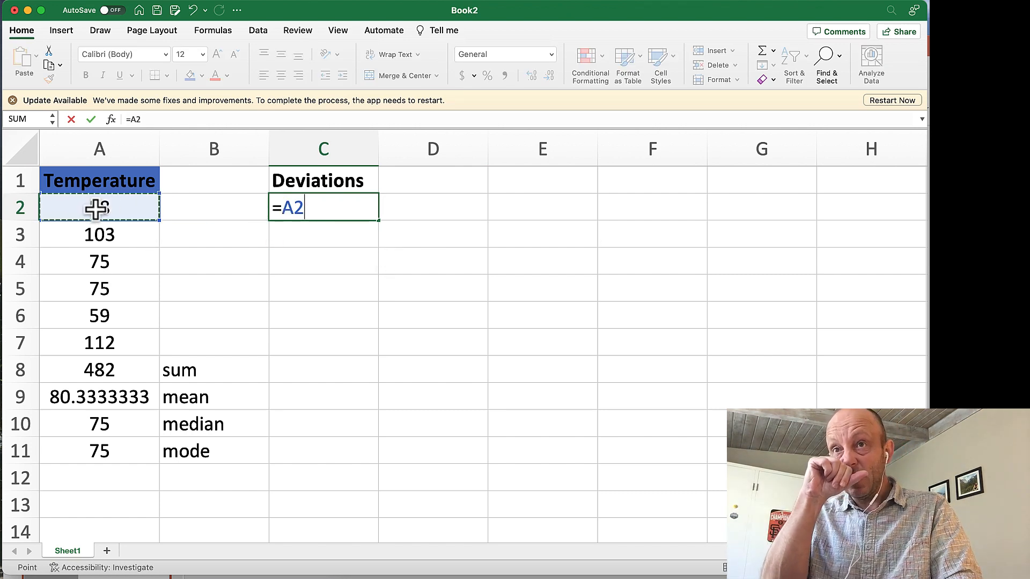
text(-)
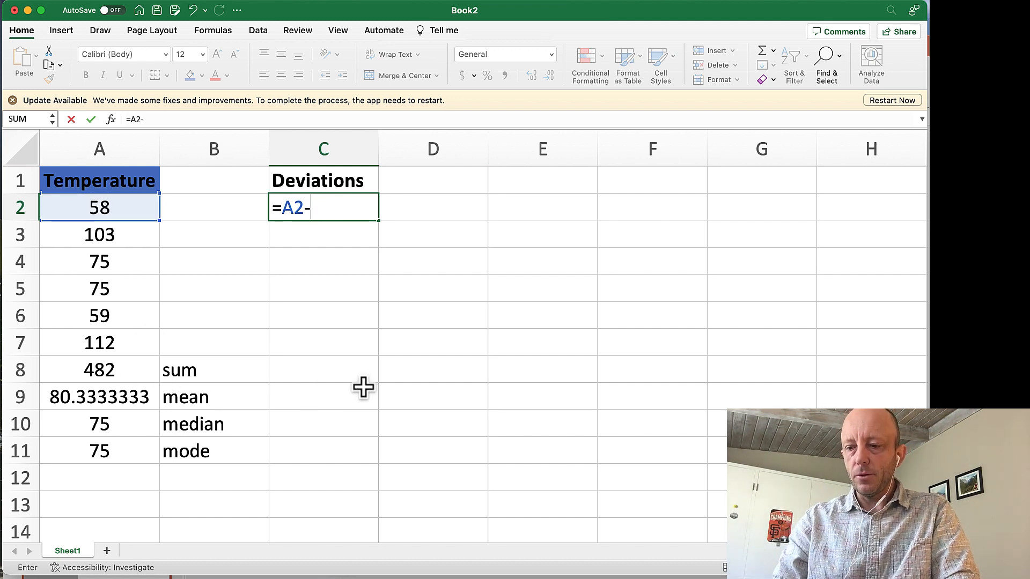
text(80)
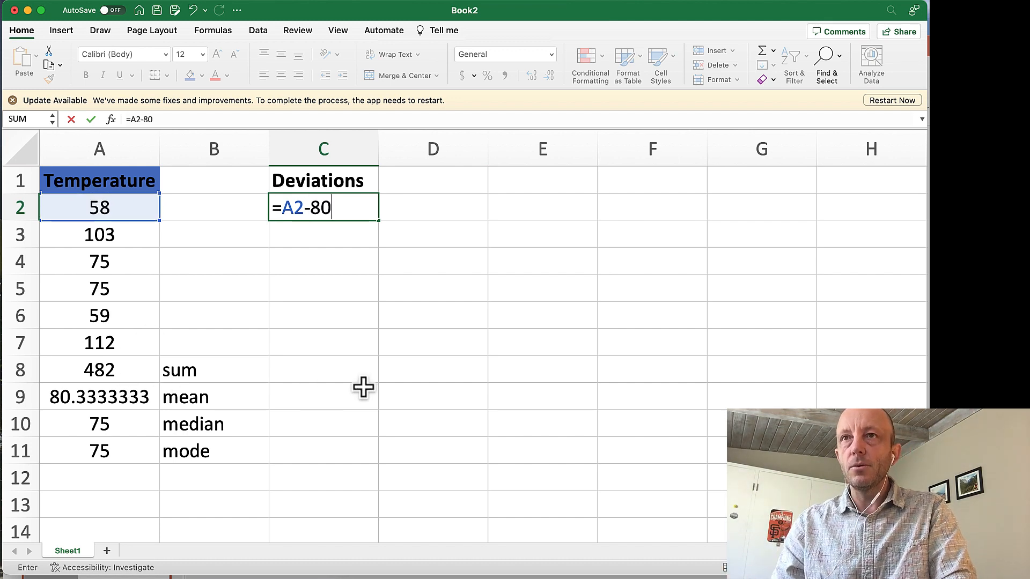
text(.33)
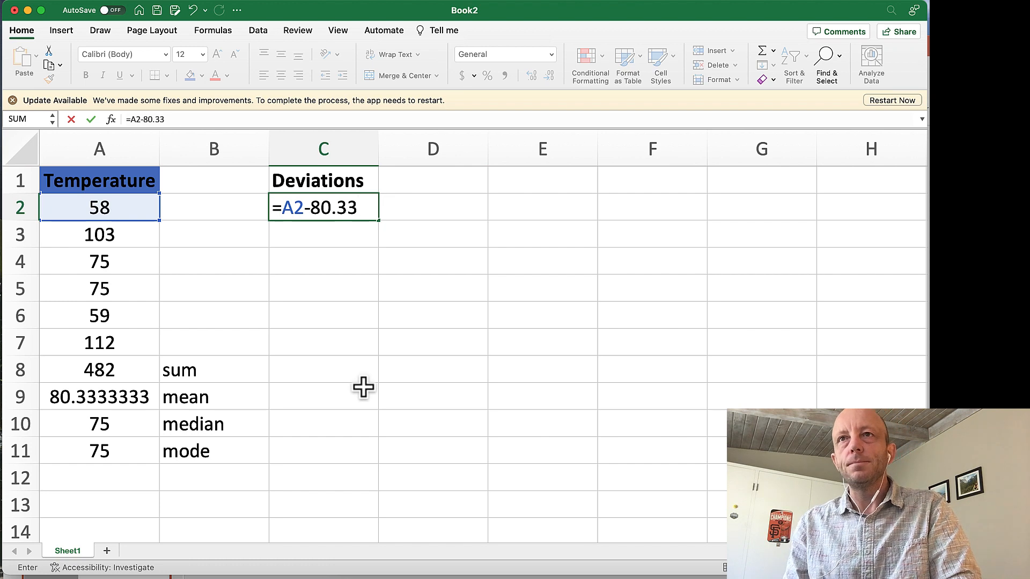
key(Return)
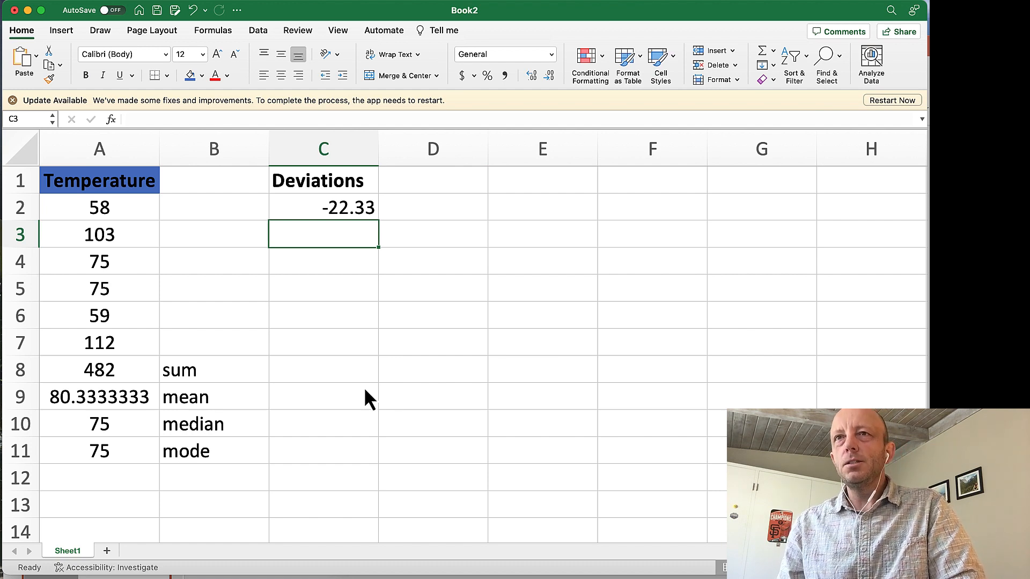
Copy the deviation formula from C2 into cells C3:C7 and check the cell reference in C3's formula.
key(Up)
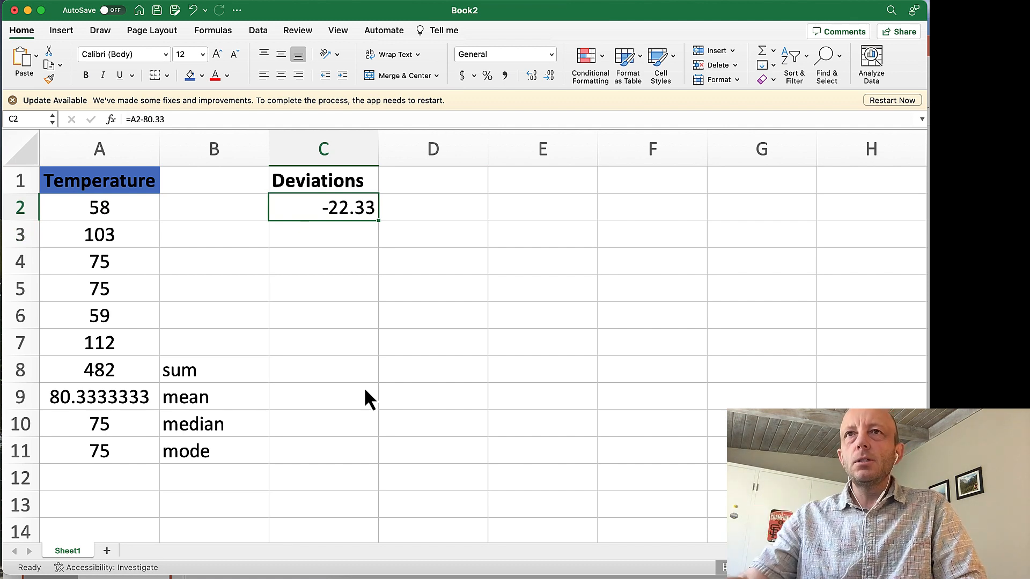
click(174, 119)
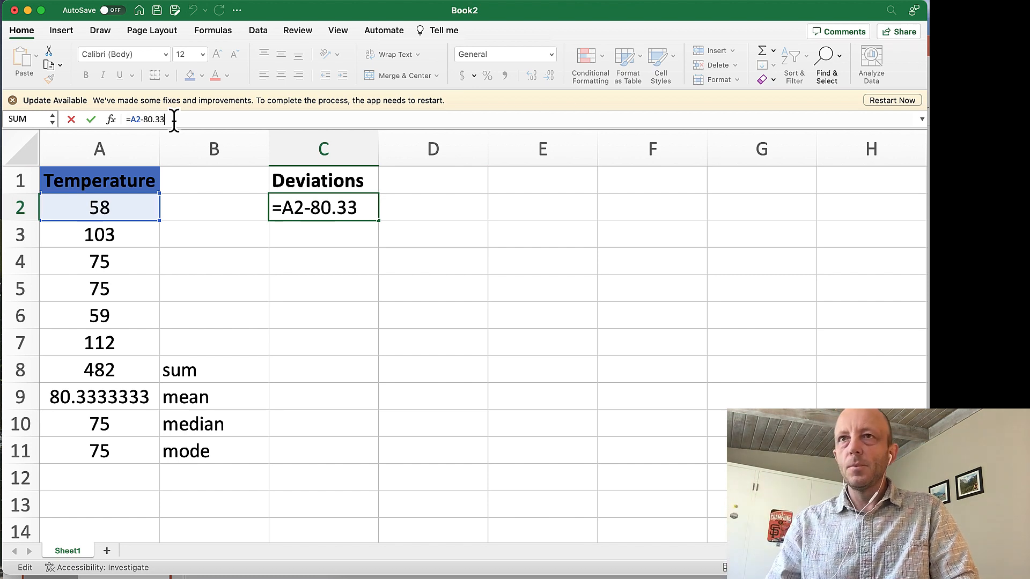
key(Return)
key(Up)
key(cmd+c)
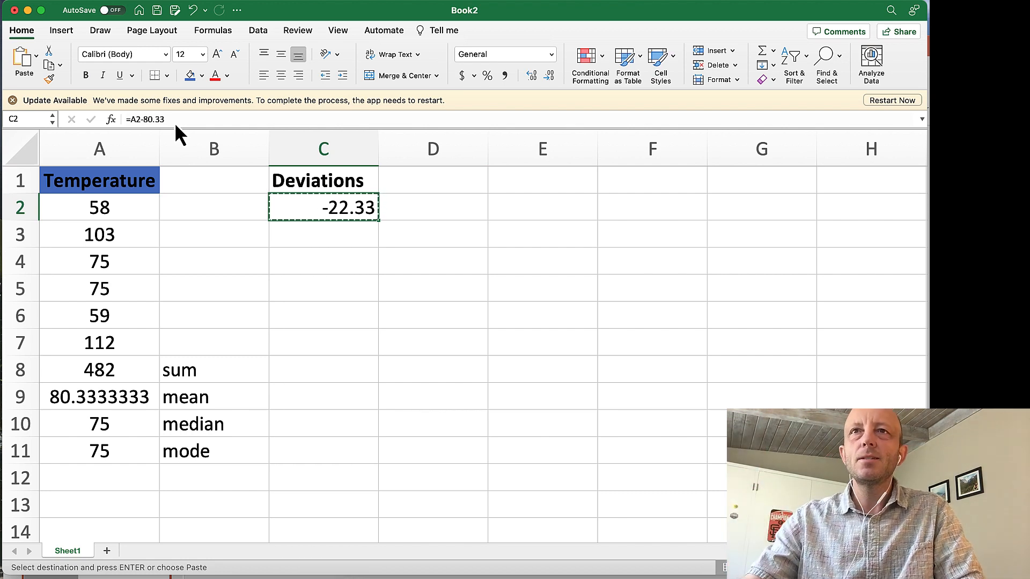
drag(310, 241, 339, 331)
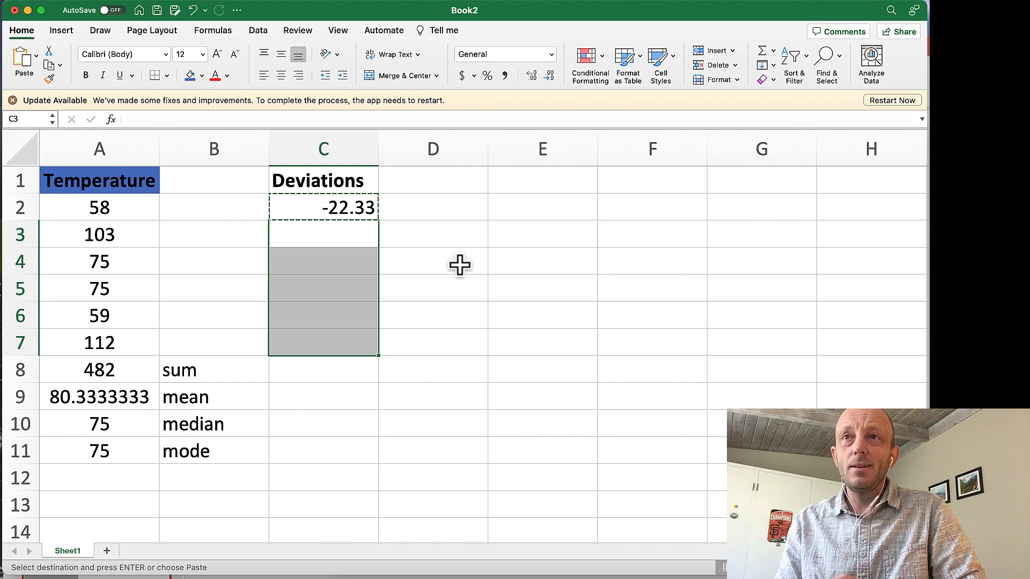
key(super+v)
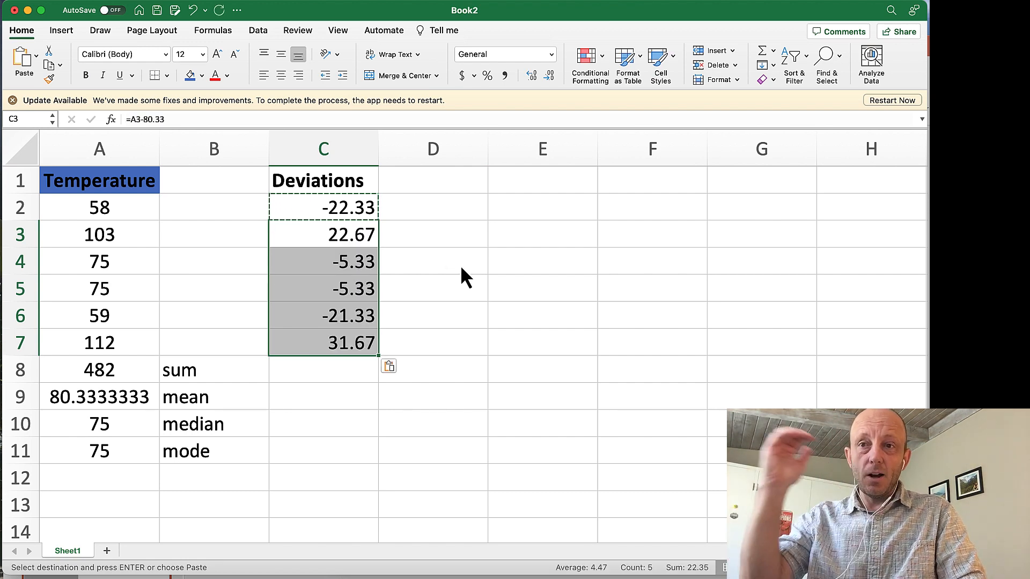
click(335, 211)
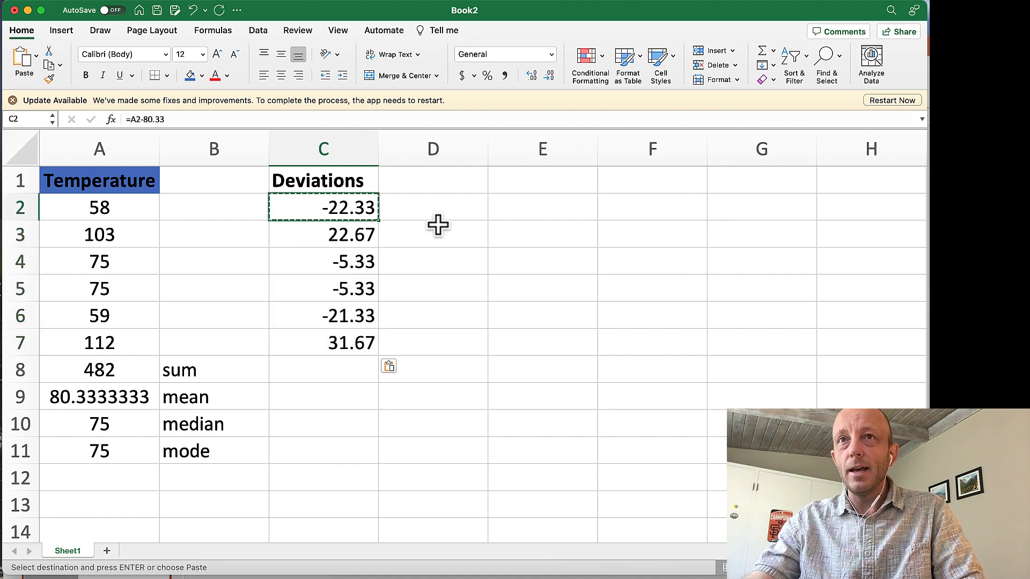
double_click(329, 237)
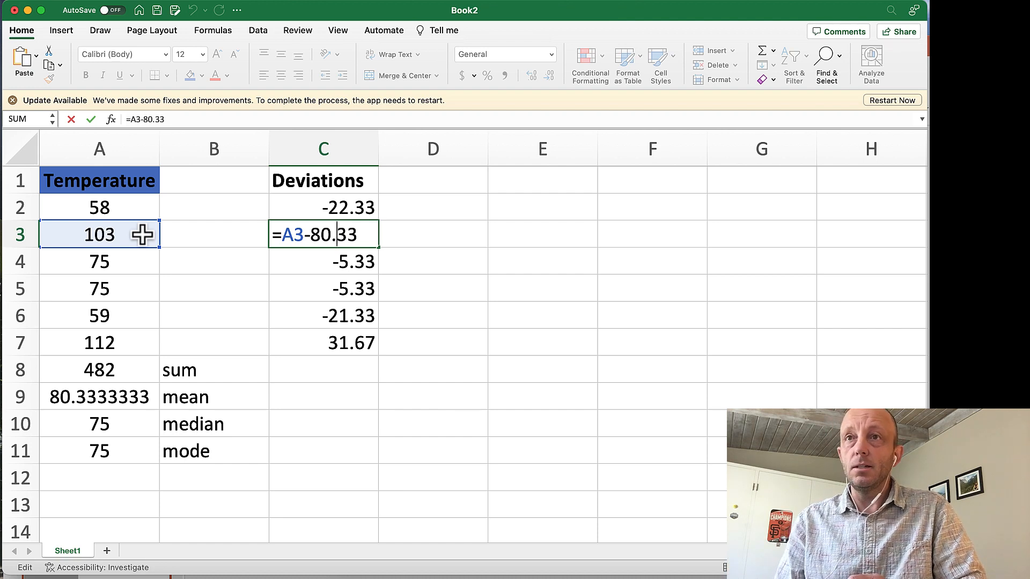
key(Return)
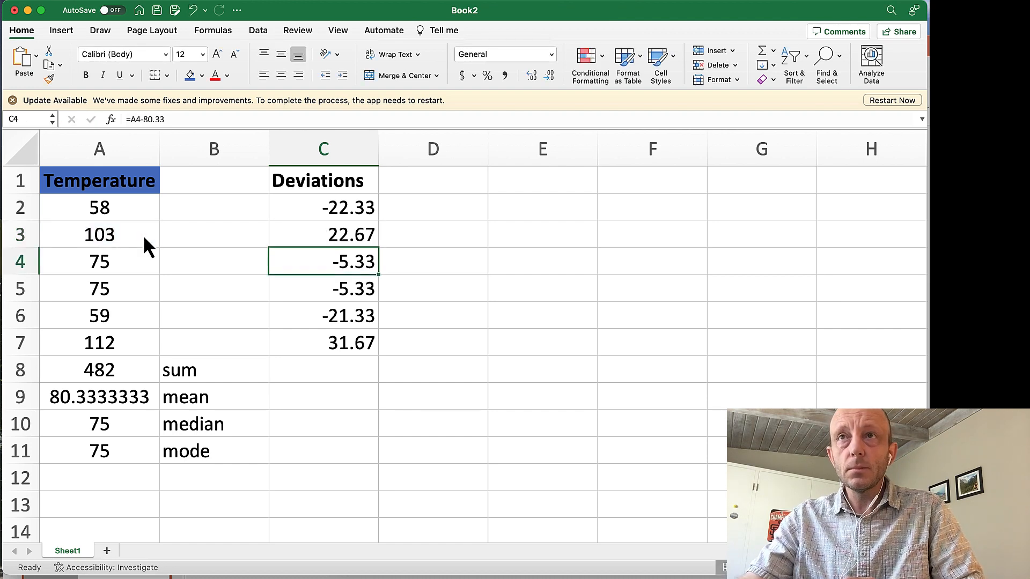
Center the contents of the Deviations column (column C).
click(331, 149)
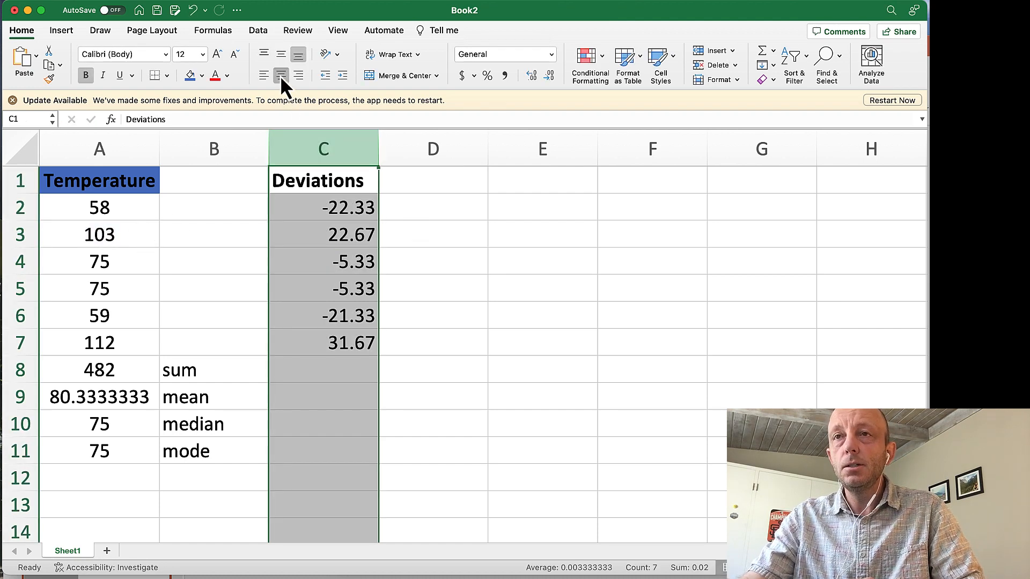
click(280, 75)
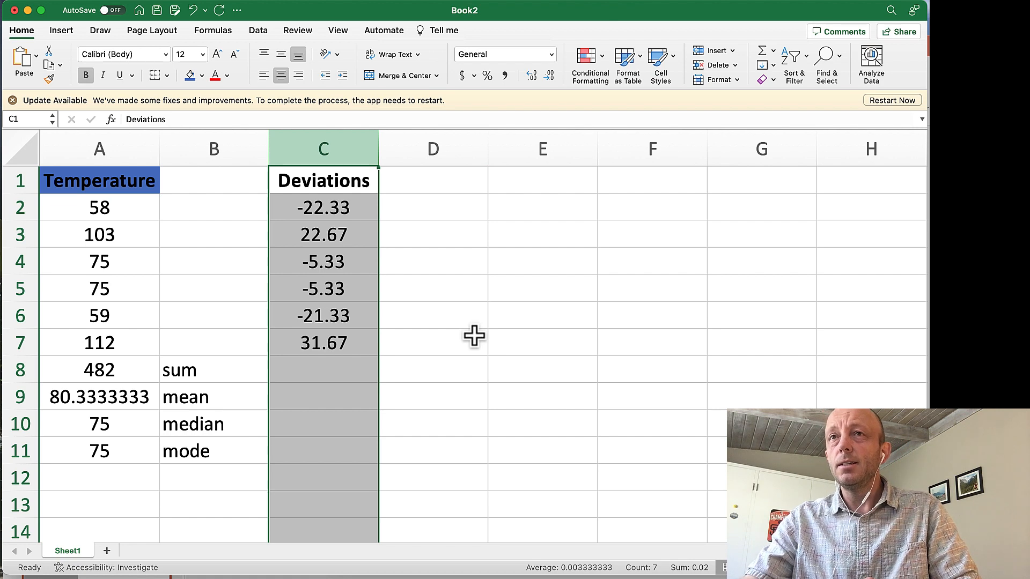
Add the column heading "Squared deviations" in cell D1.
click(425, 181)
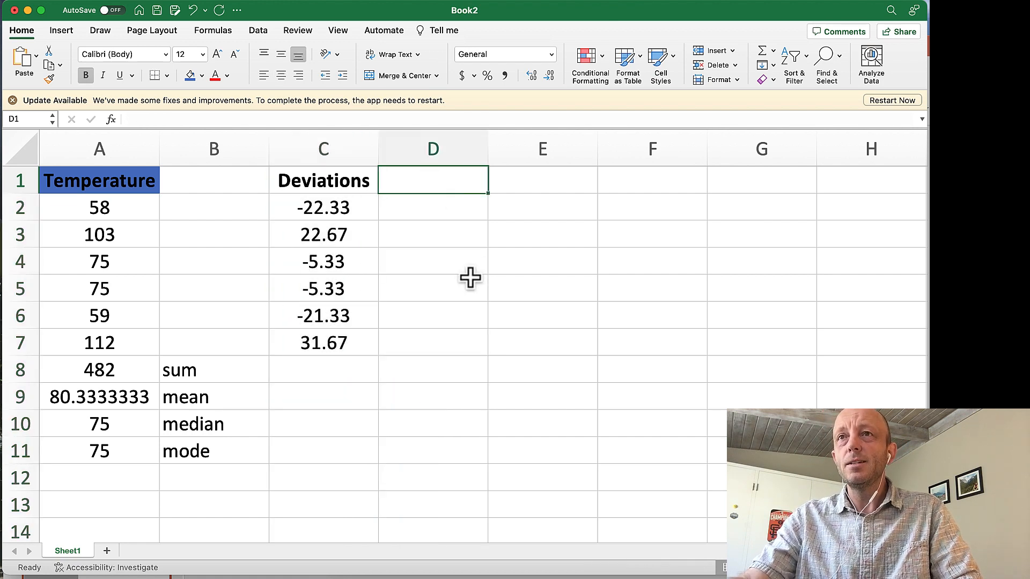
text(Squa)
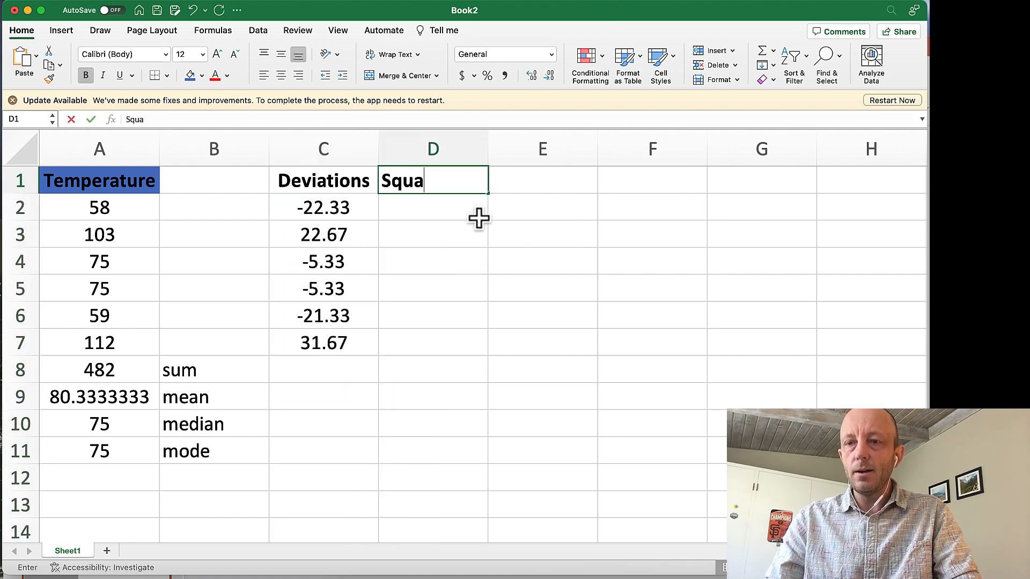
text(red de)
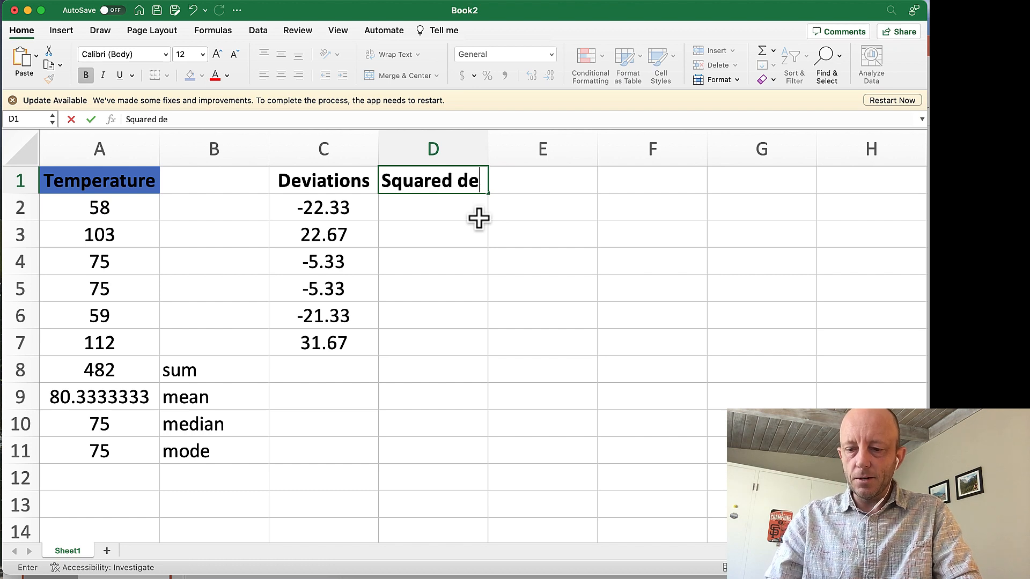
text(viations)
key(Return)
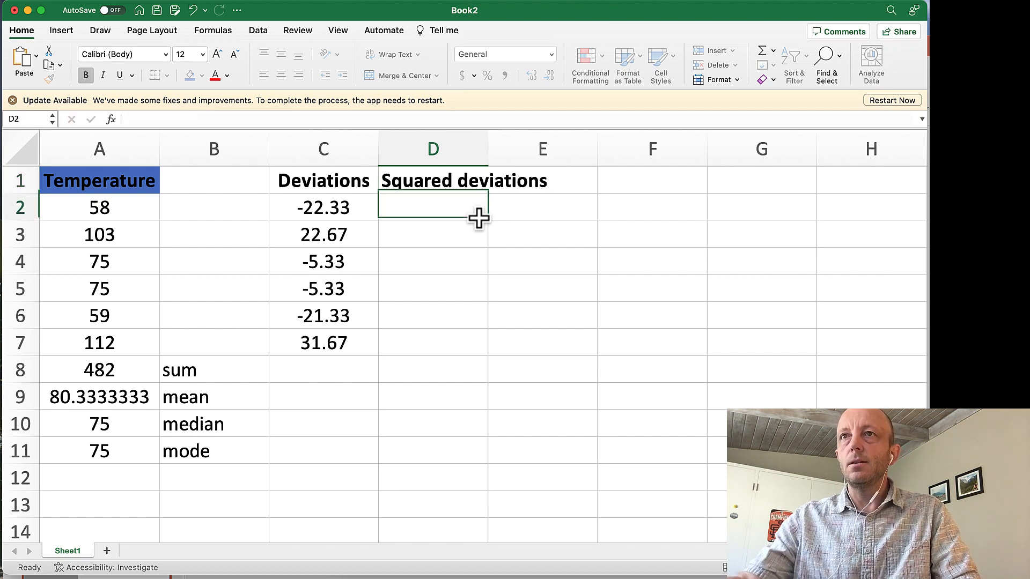
Widen column D enough to fit its heading and center the column's contents.
drag(488, 148, 560, 149)
click(478, 145)
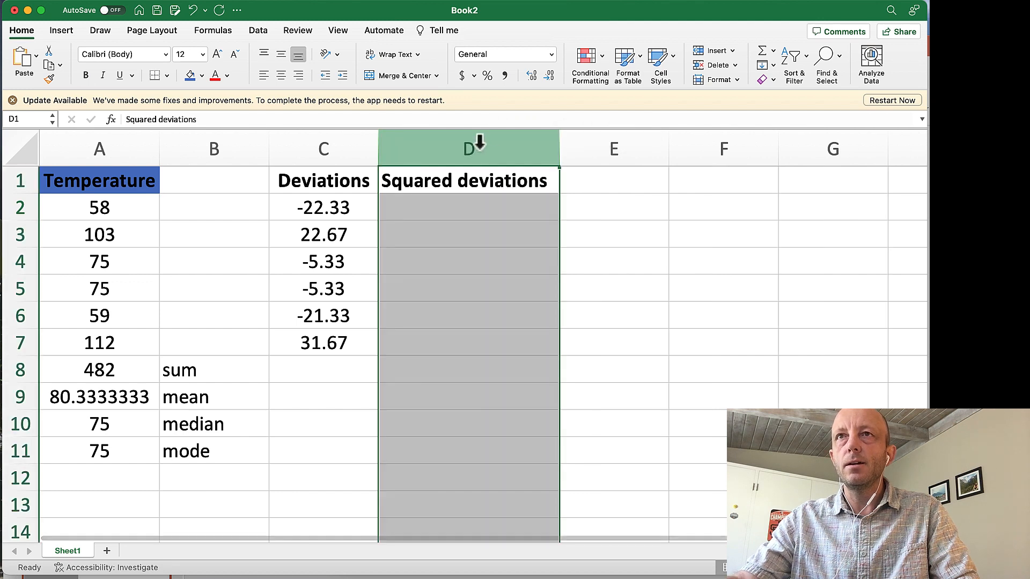
click(285, 79)
Calculate the first squared deviation in cell D2 with the formula =C2^2.
click(462, 217)
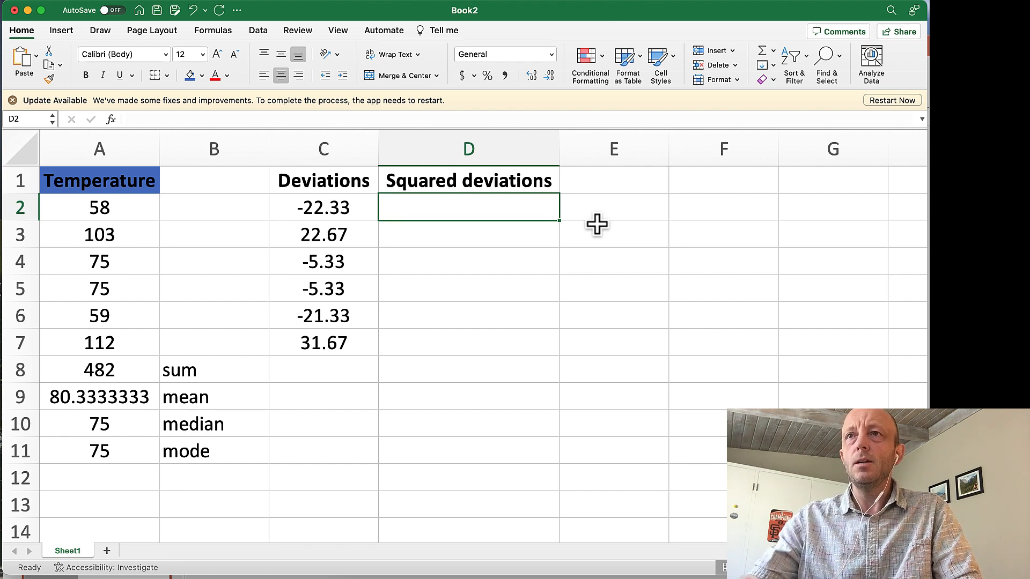
text(=)
click(341, 211)
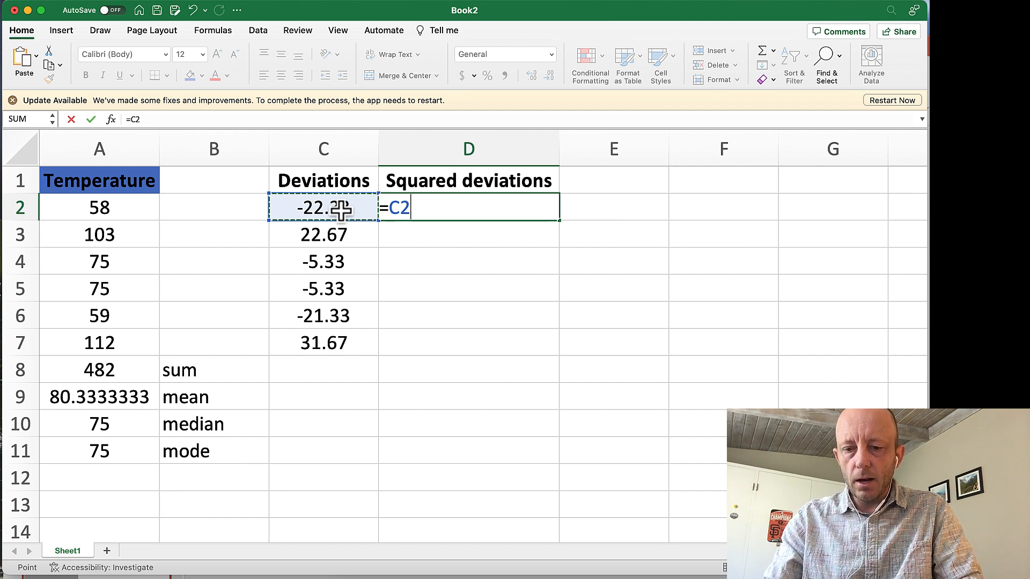
text(^2)
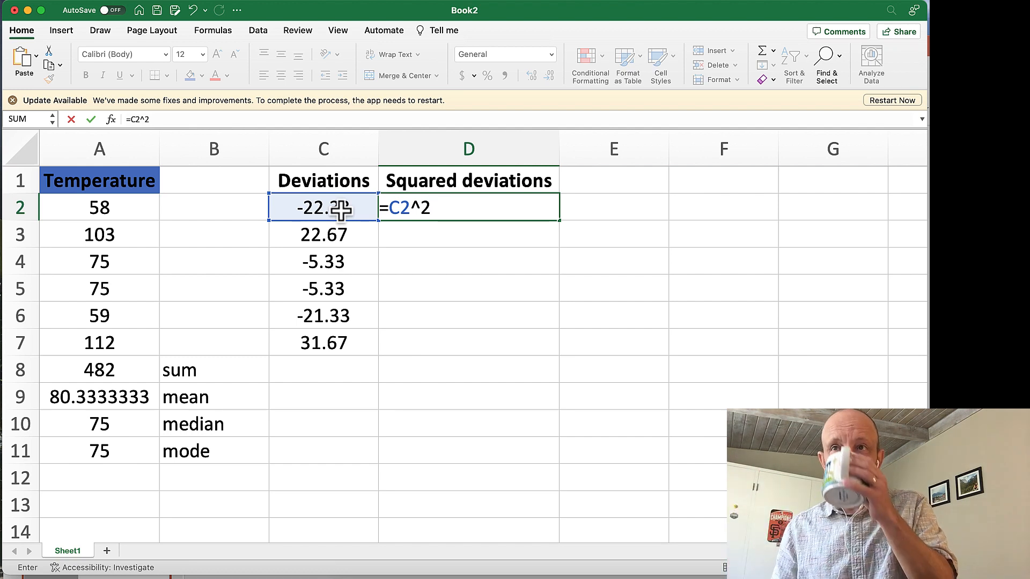
key(Return)
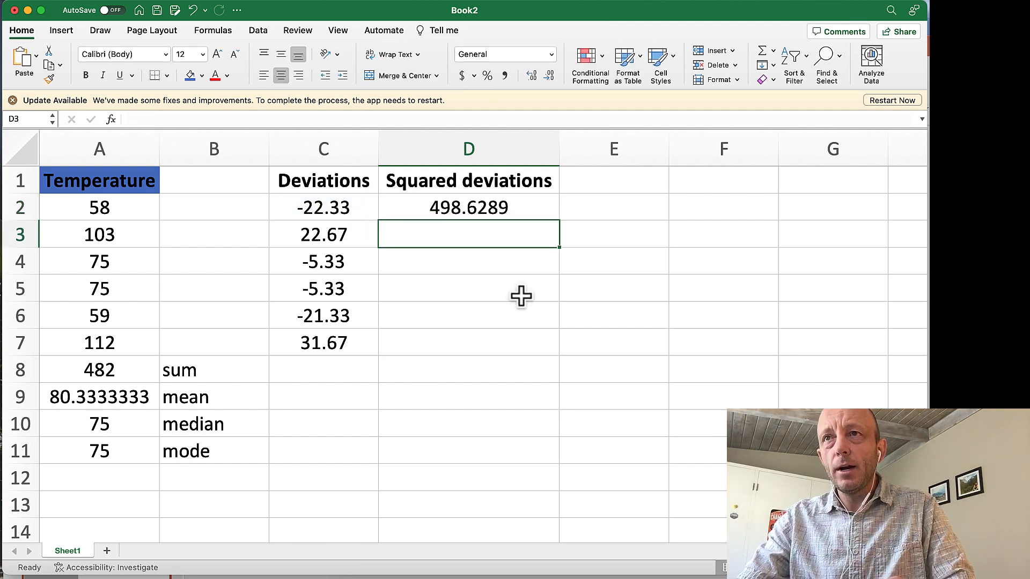
Copy the squared deviation formula from D2 into cells D3:D7.
click(464, 211)
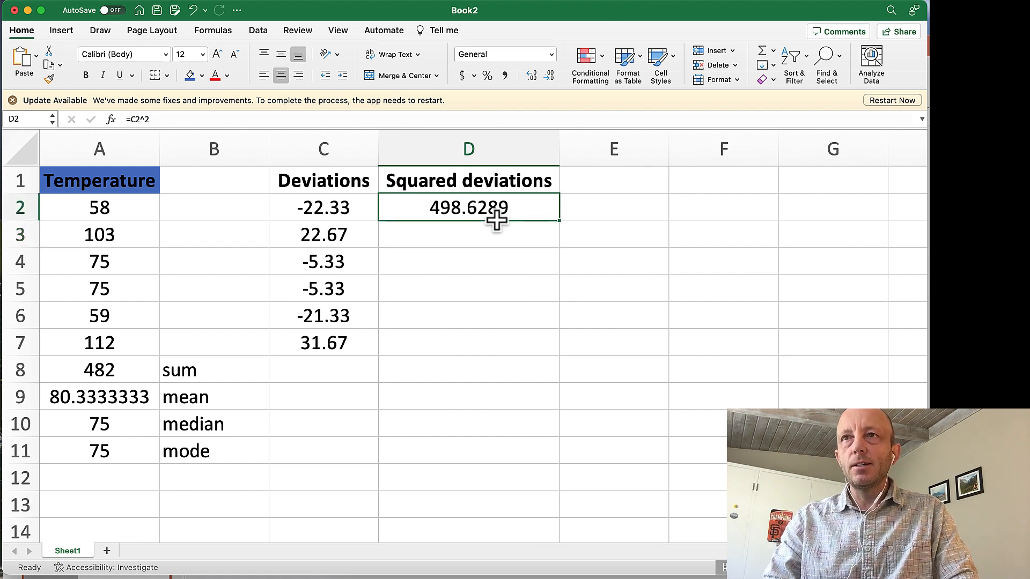
key(super+c)
drag(482, 231, 477, 344)
key(super+v)
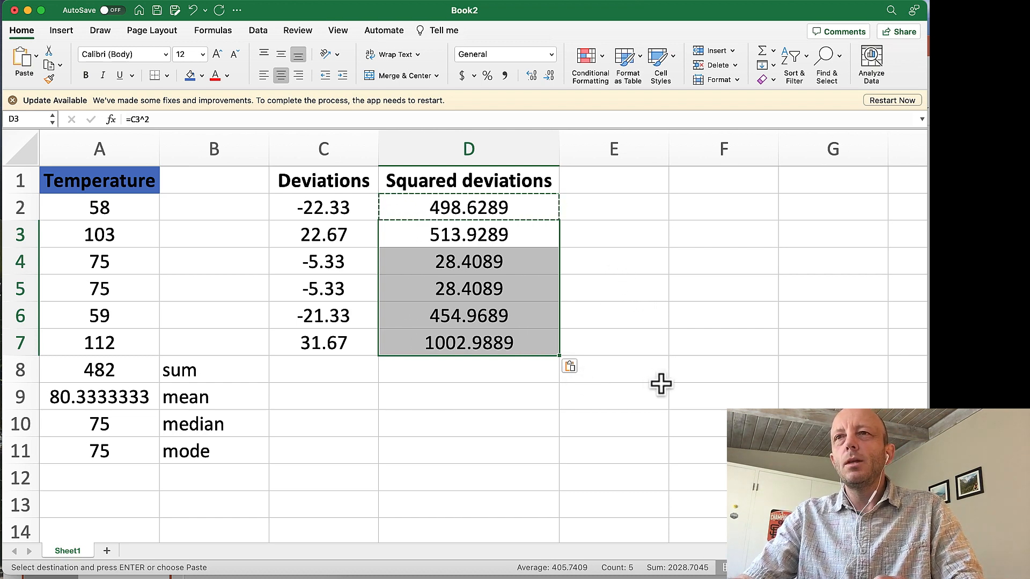
Total the squared deviations in cell D8 with the formula =sum(D2:D7).
click(499, 375)
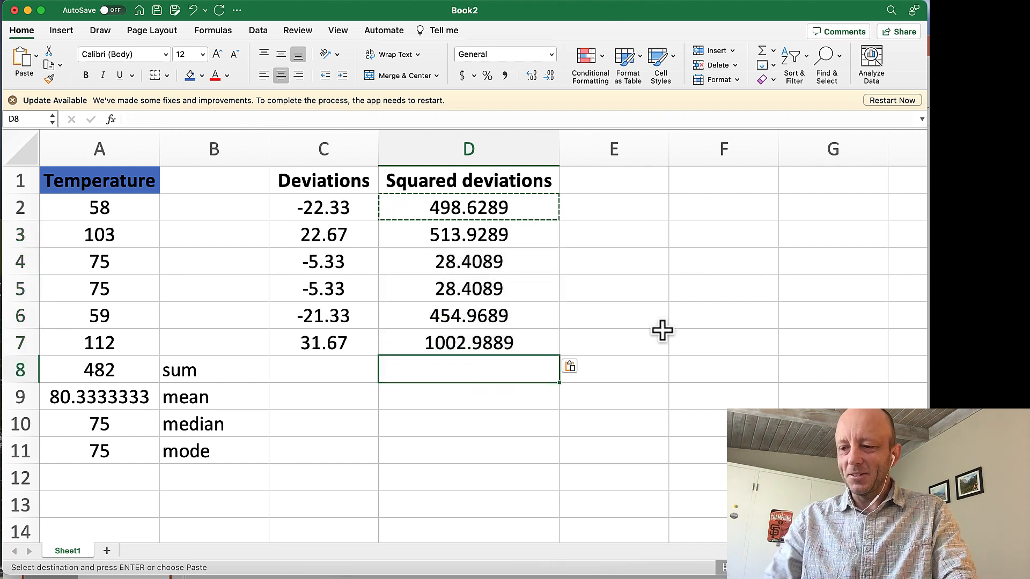
text(=sum)
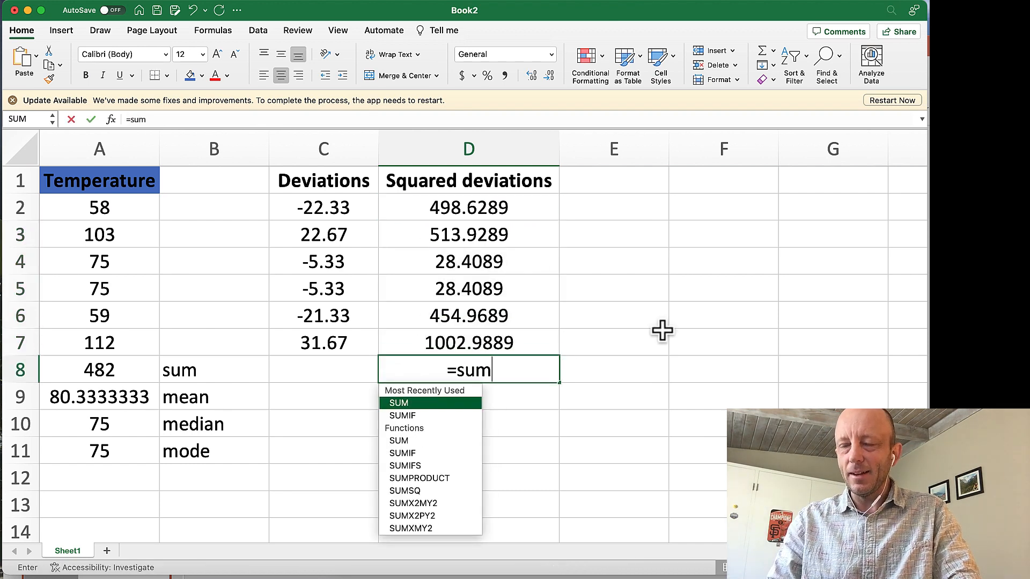
text(()
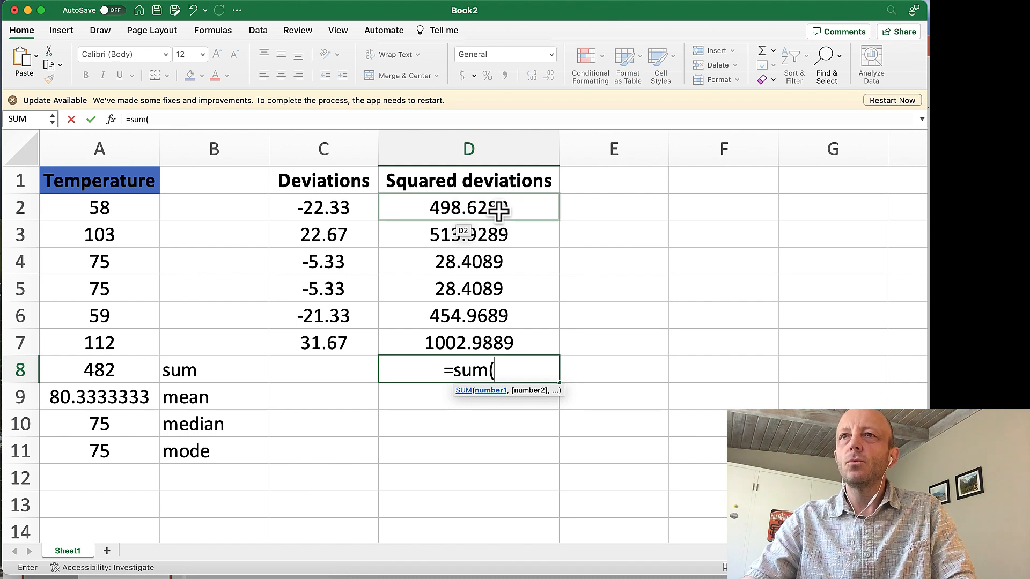
drag(499, 211, 477, 341)
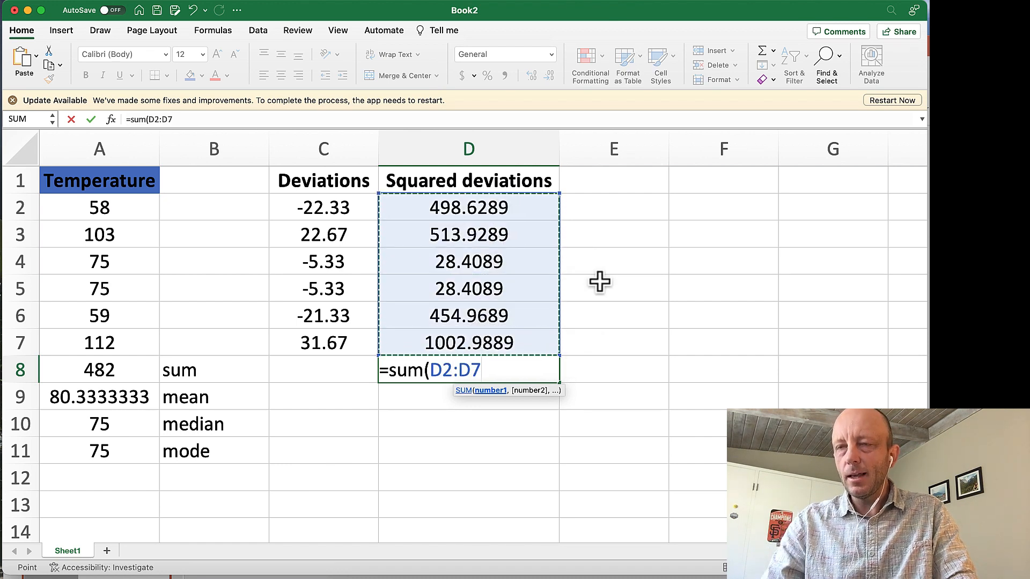
text())
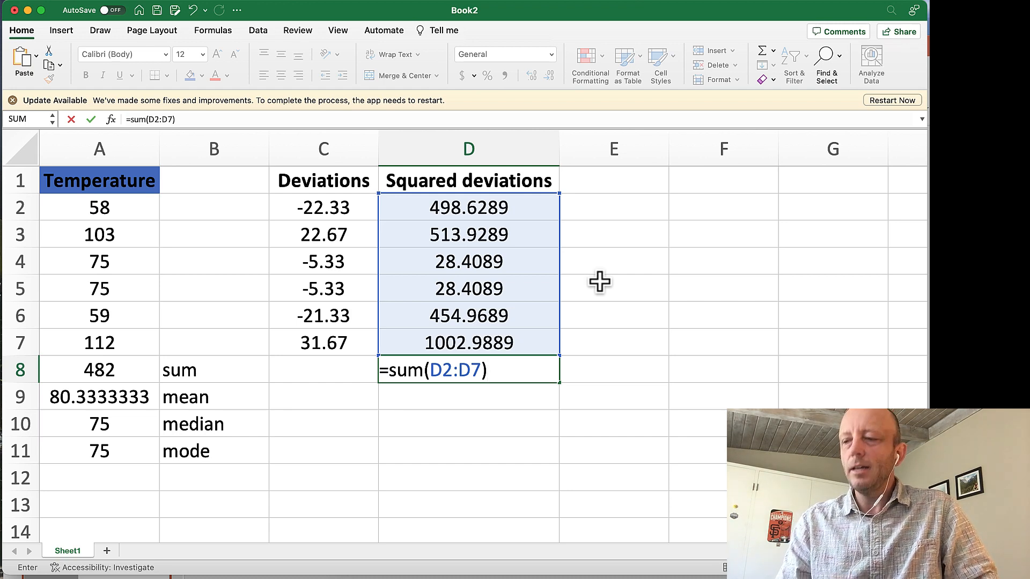
key(Return)
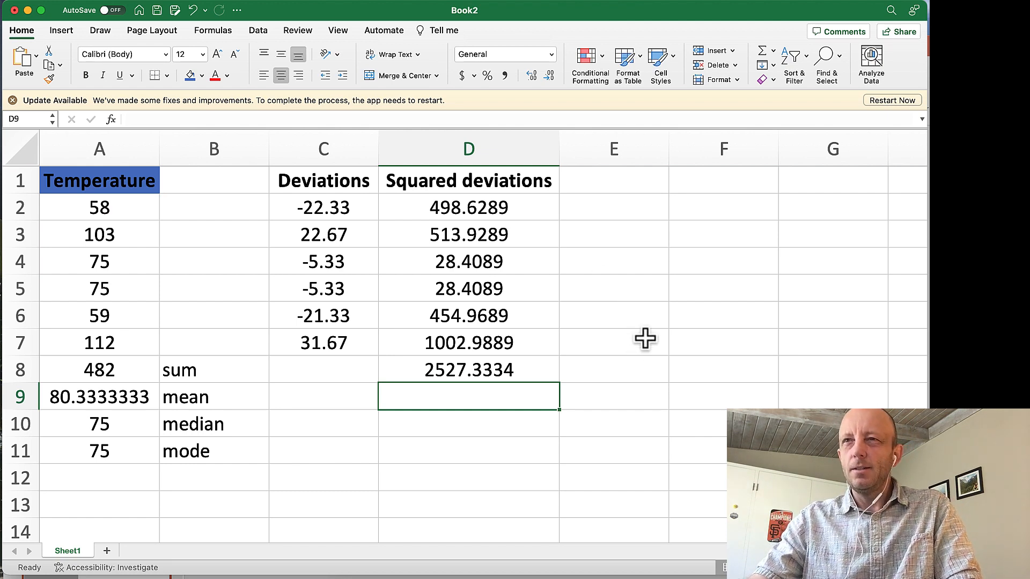
Label the total in D8 by entering "sum of squares" in cell E8.
click(609, 370)
text(sum)
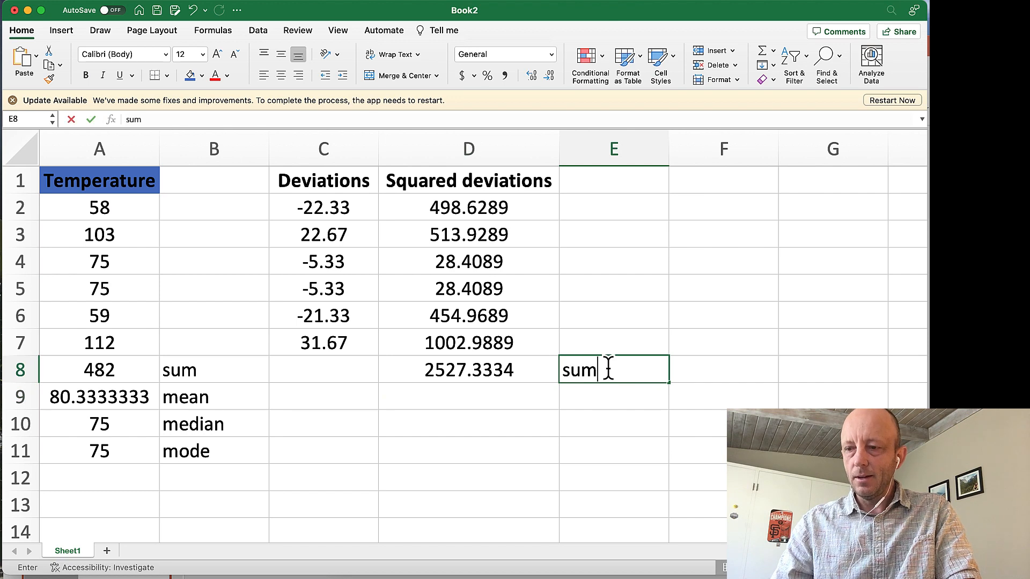
text( of a)
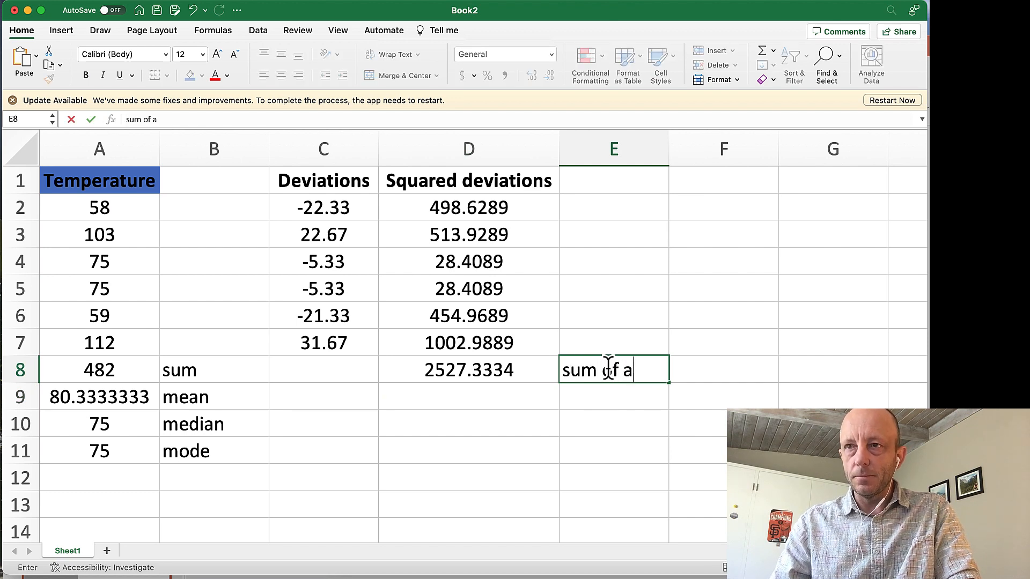
key(BackSpace)
text(square)
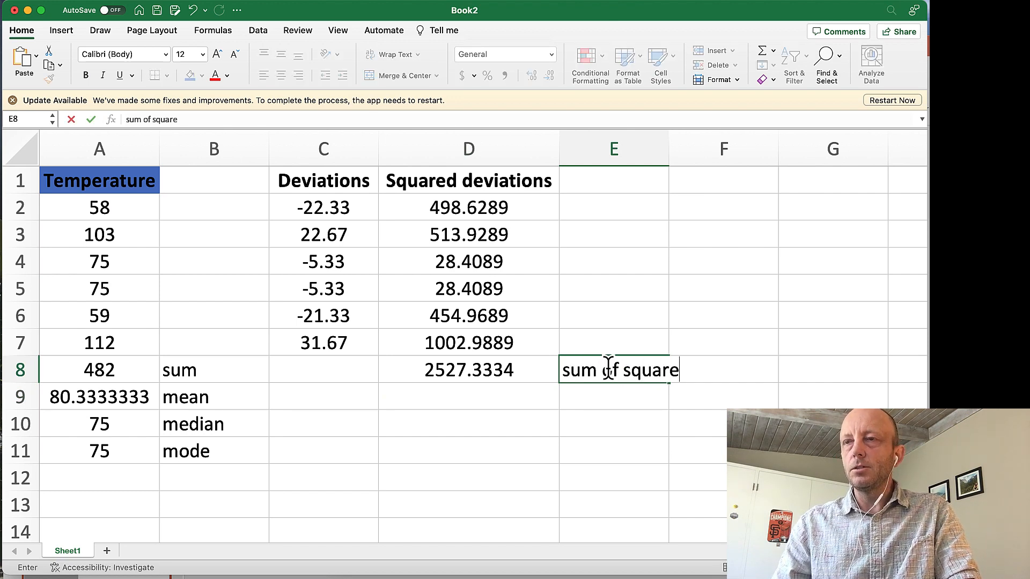
text(s)
key(Return)
Calculate the variance in cell D9 by dividing the sum of squares by 5 with the formula =D8/5.
key(Left)
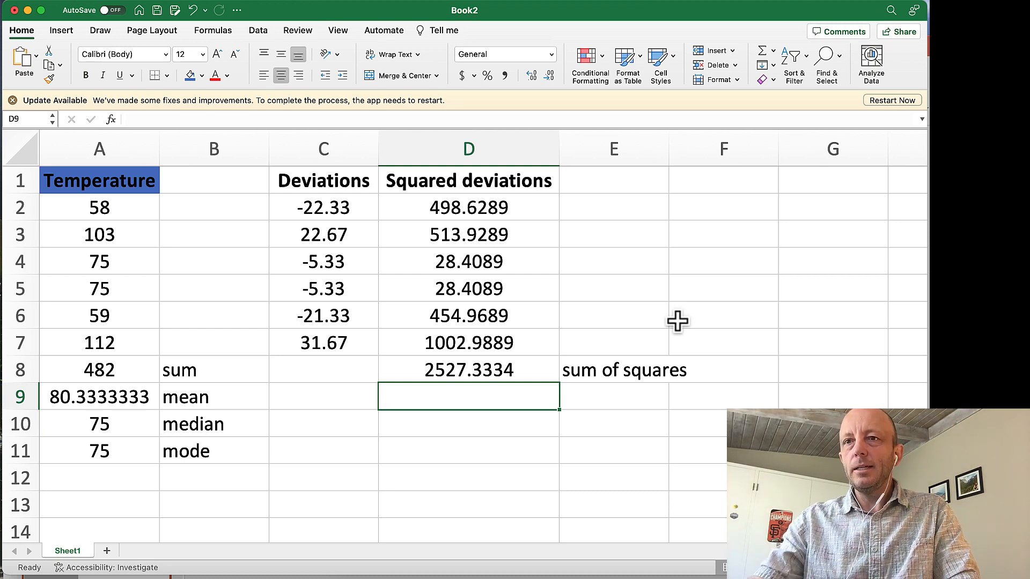
text(=)
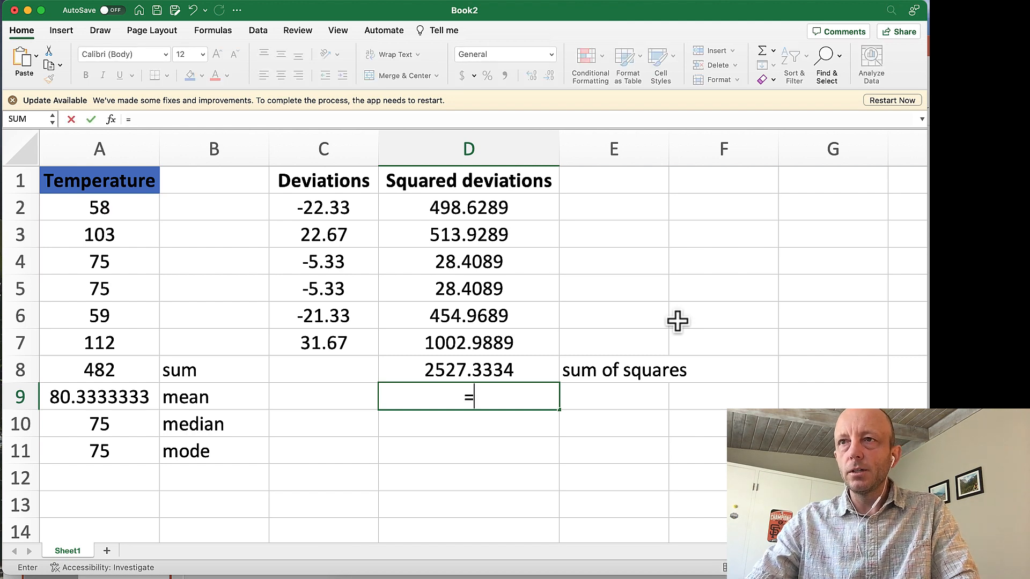
click(491, 369)
text(/)
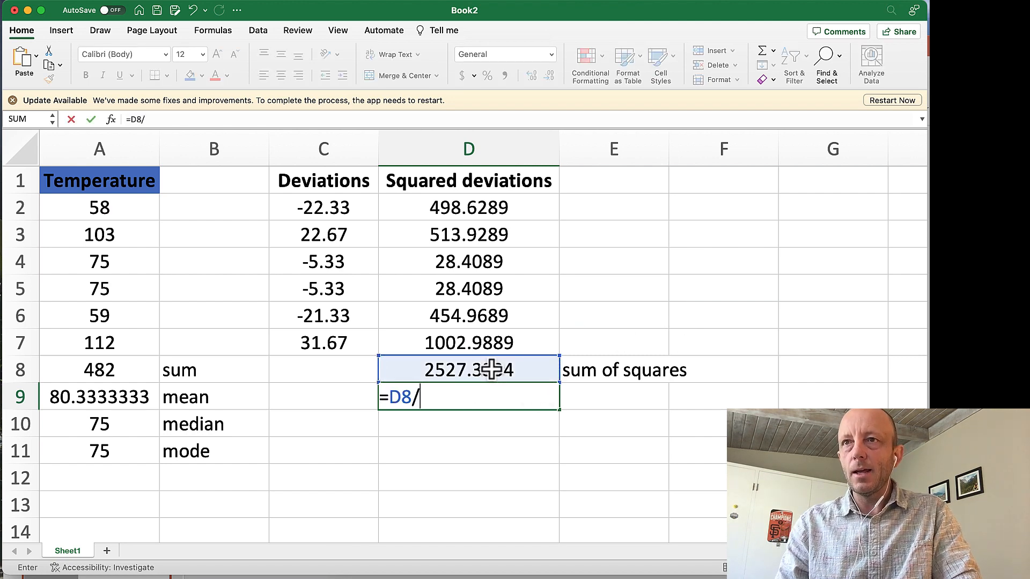
text(()
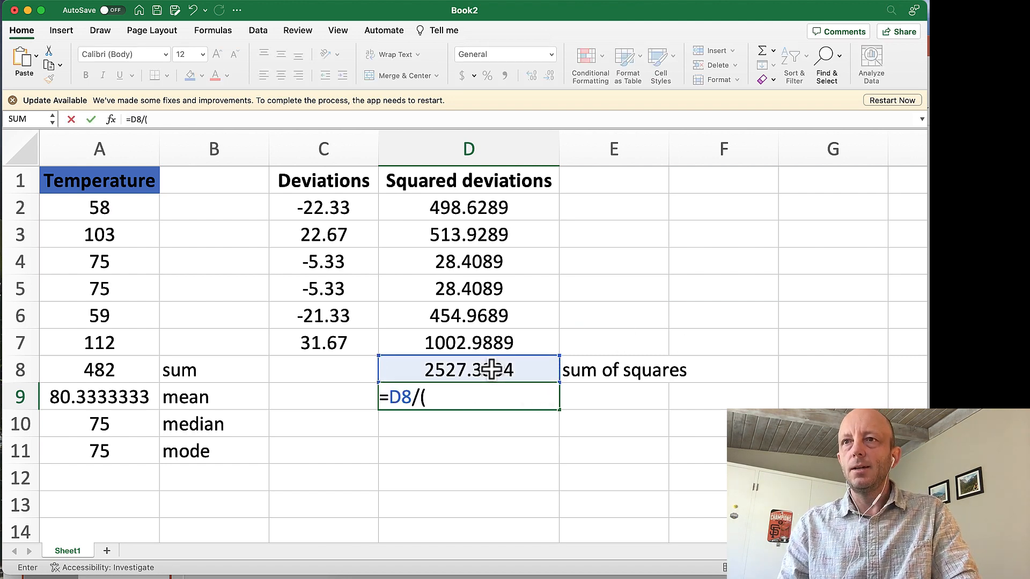
text(n-1))
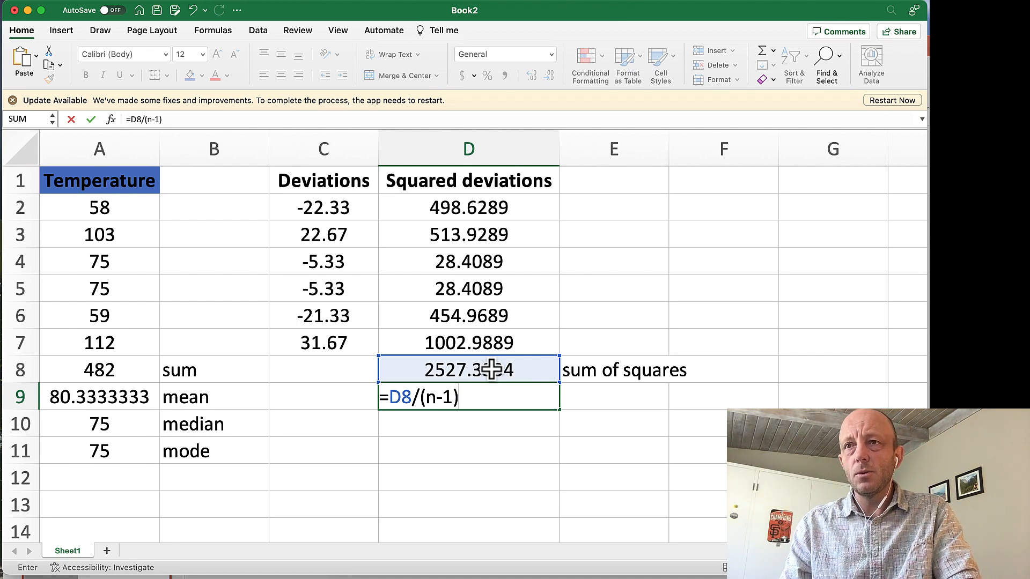
key(BackSpace)
key(BackSpace)
key(BackSpace)
key(BackSpace)
key(BackSpace)
text(5)
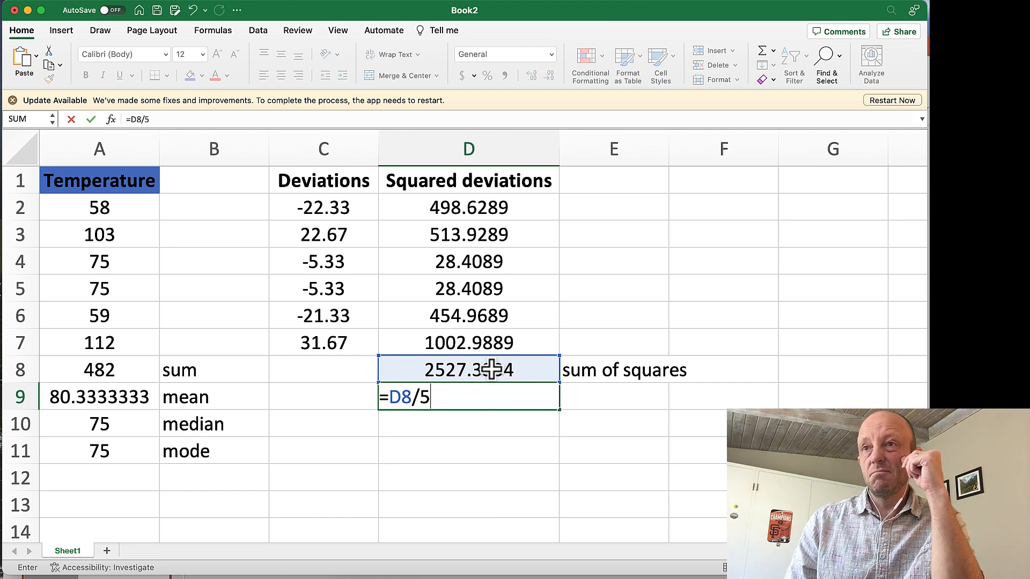
key(Return)
Label the result in D9 by entering "variance" in cell E9.
key(Up)
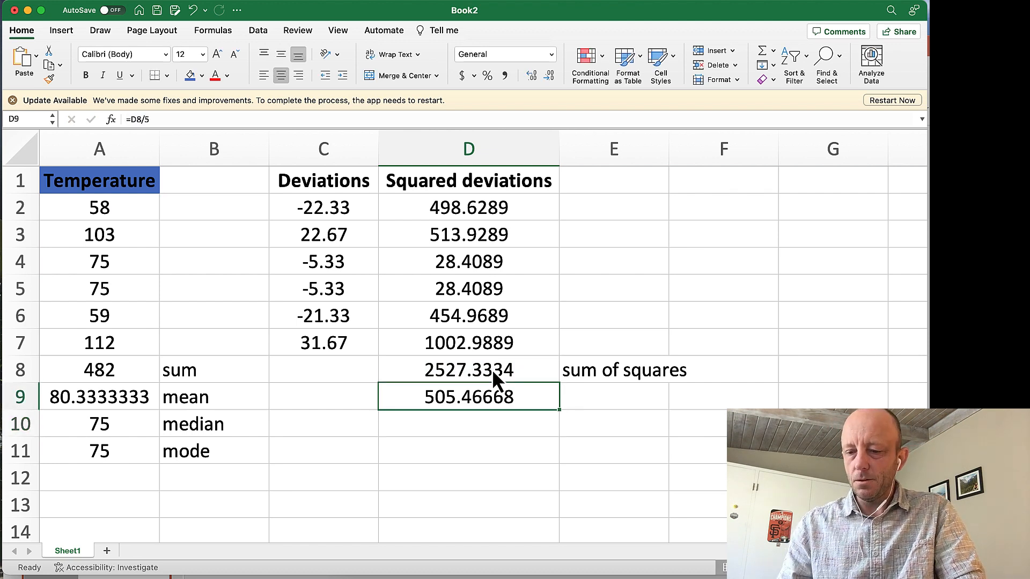
key(Right)
text(variance)
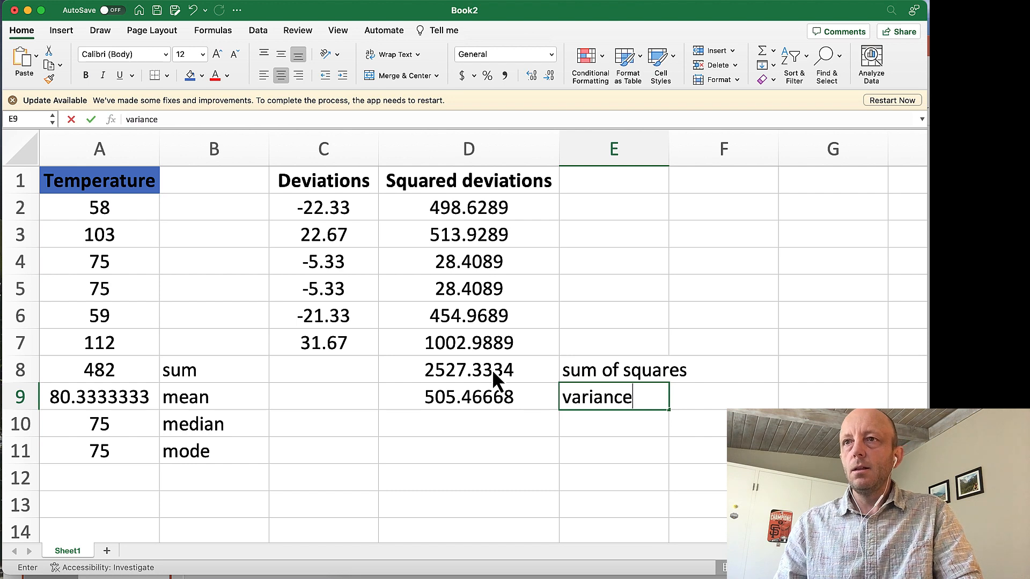
key(Return)
Calculate the standard deviation in cell D10 as the square root of the variance with the formula =sqrt(D9).
key(Left)
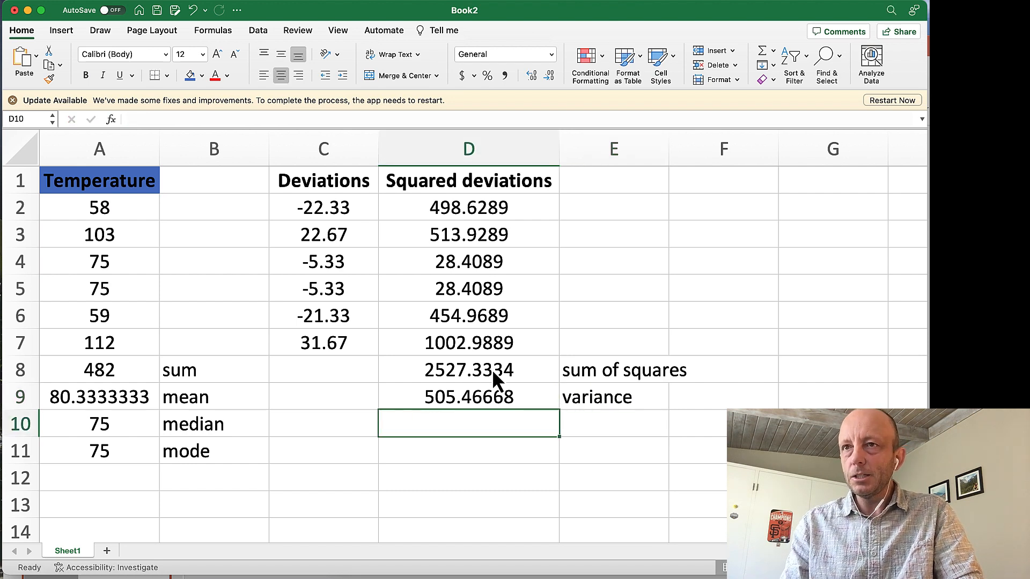
text(=)
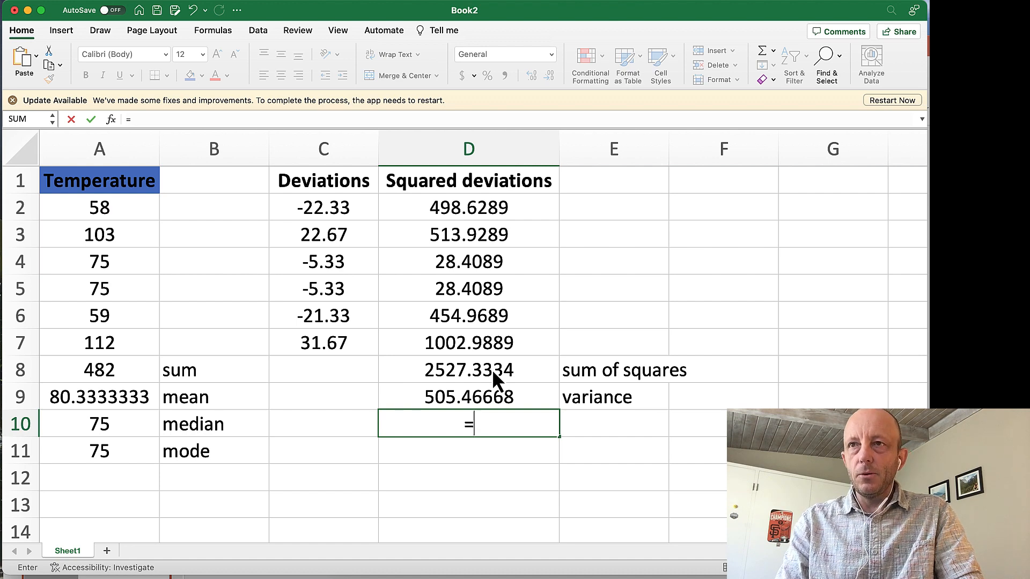
text(sqrt()
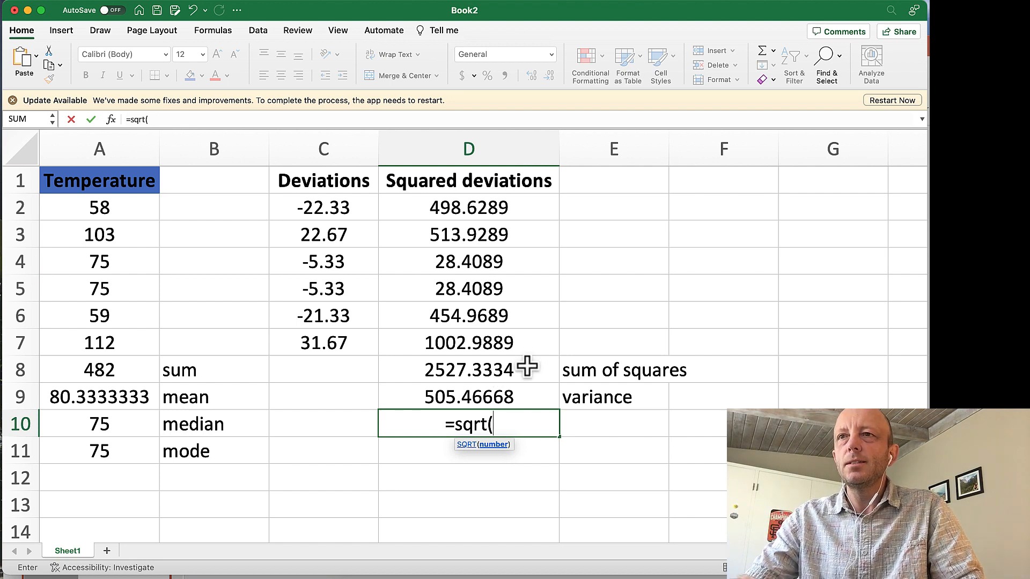
click(528, 398)
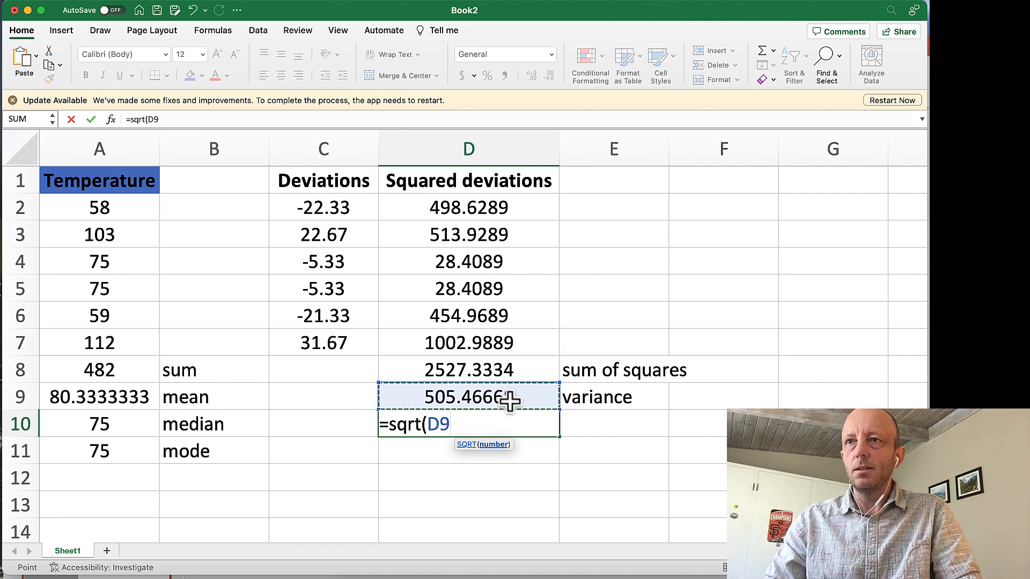
text())
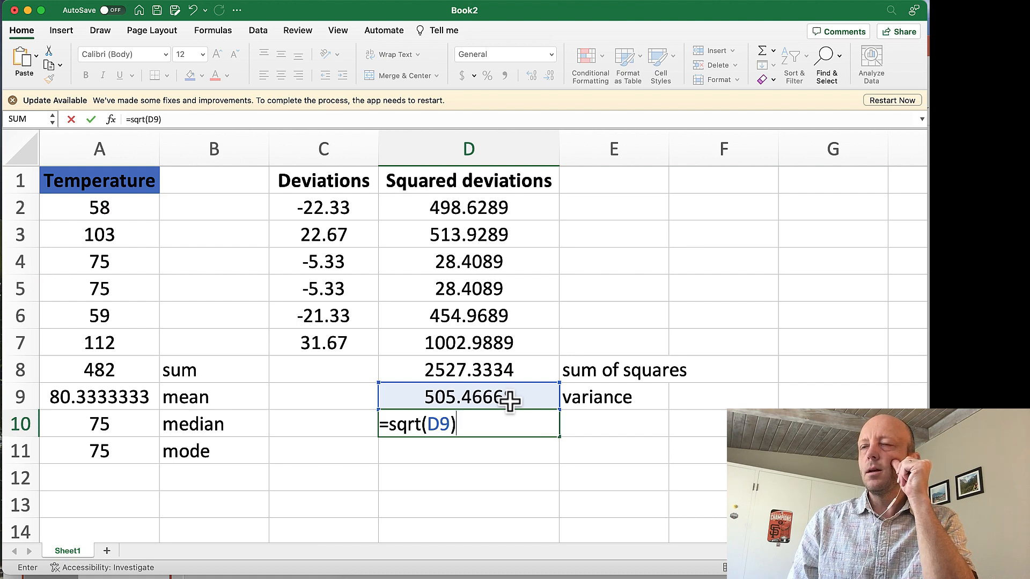
key(Return)
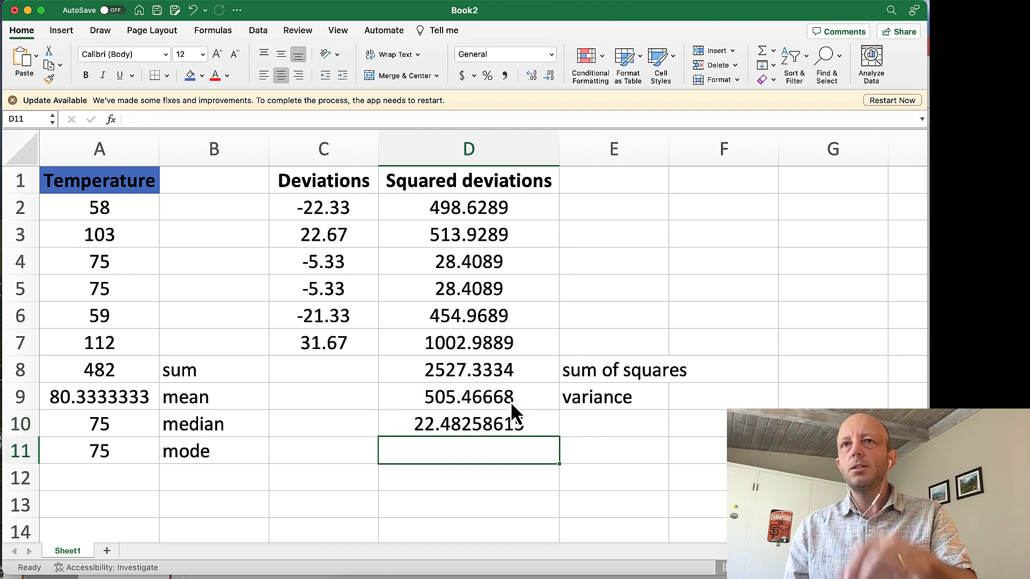
Label the result in D10 by entering "standard deviation" in cell E10.
key(Up)
key(Right)
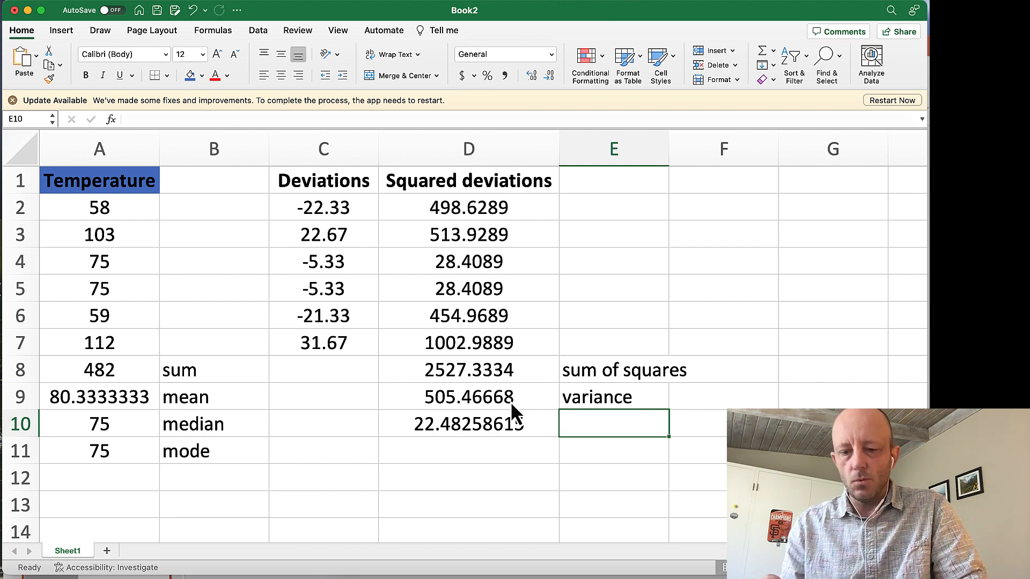
text(stand)
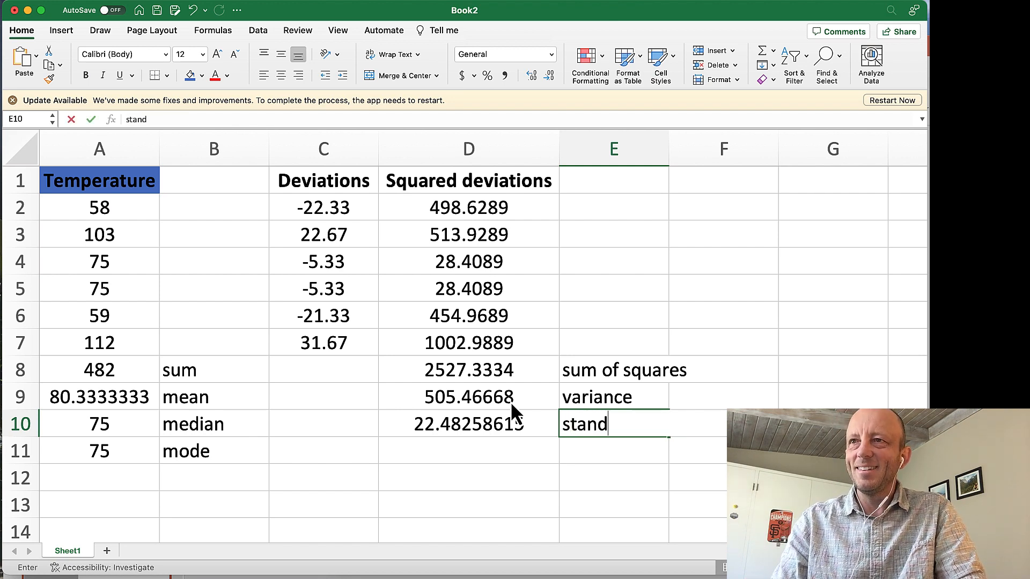
text(ard deviay)
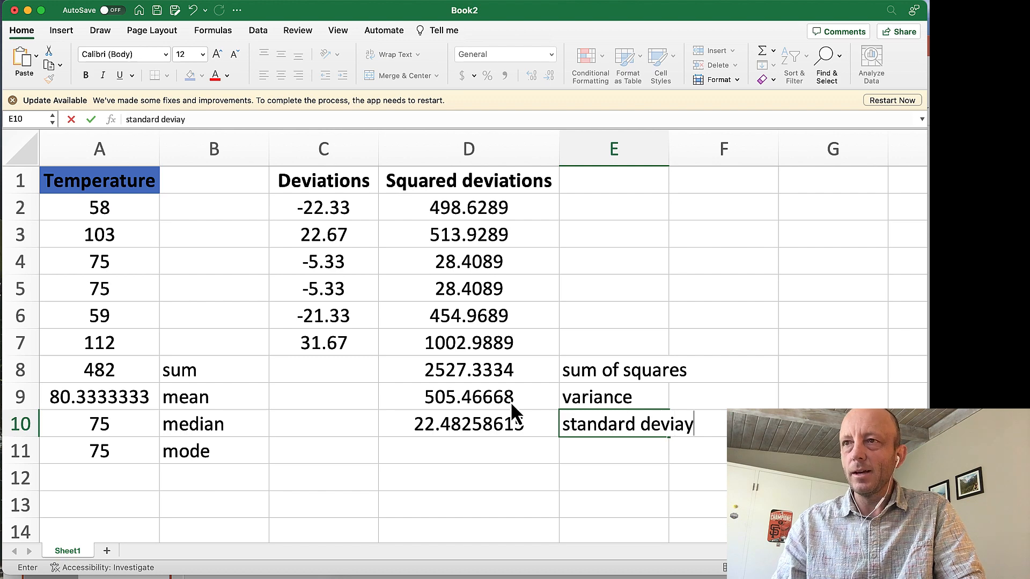
key(BackSpace)
text(tion)
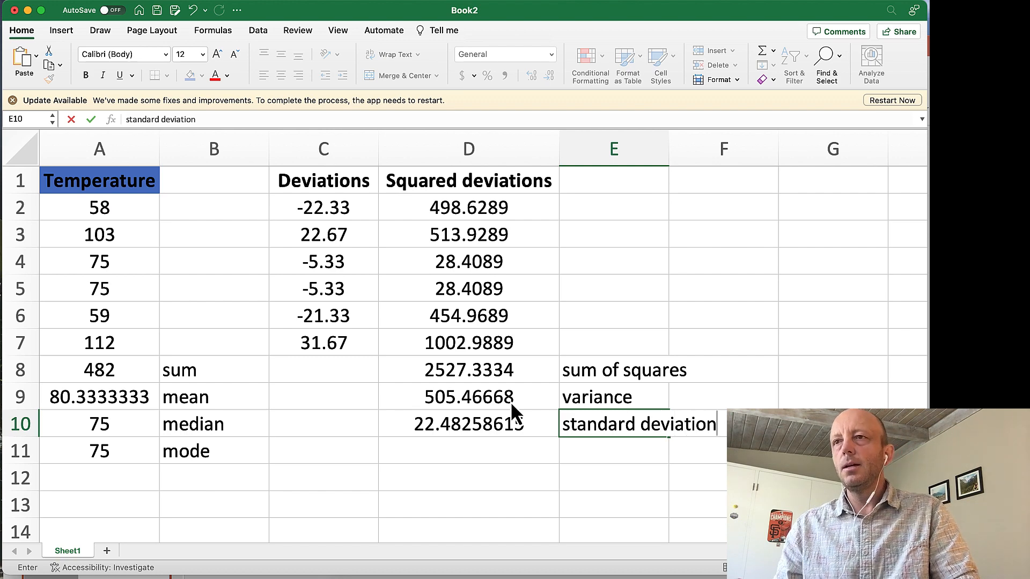
key(Return)
key(Return)
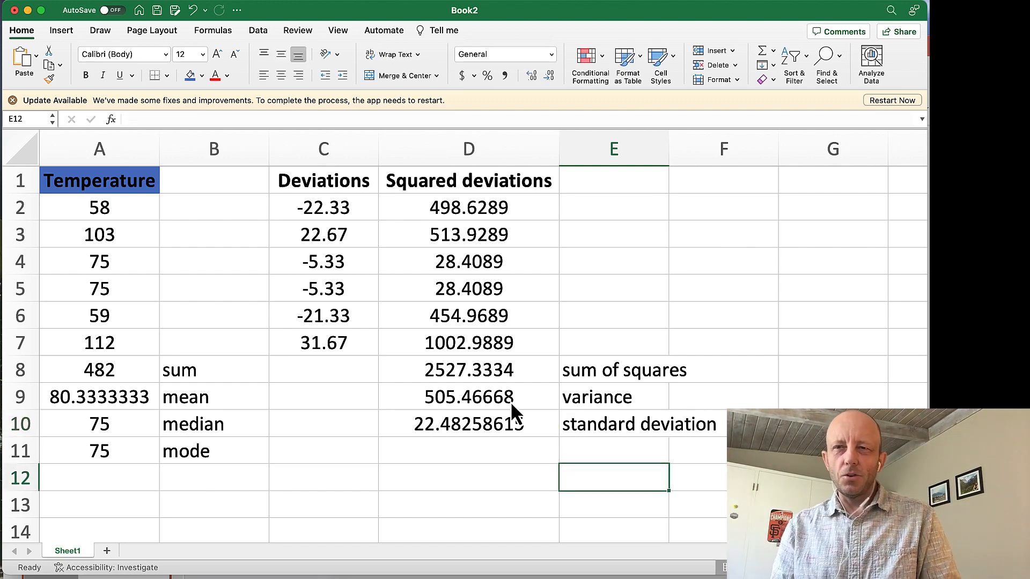